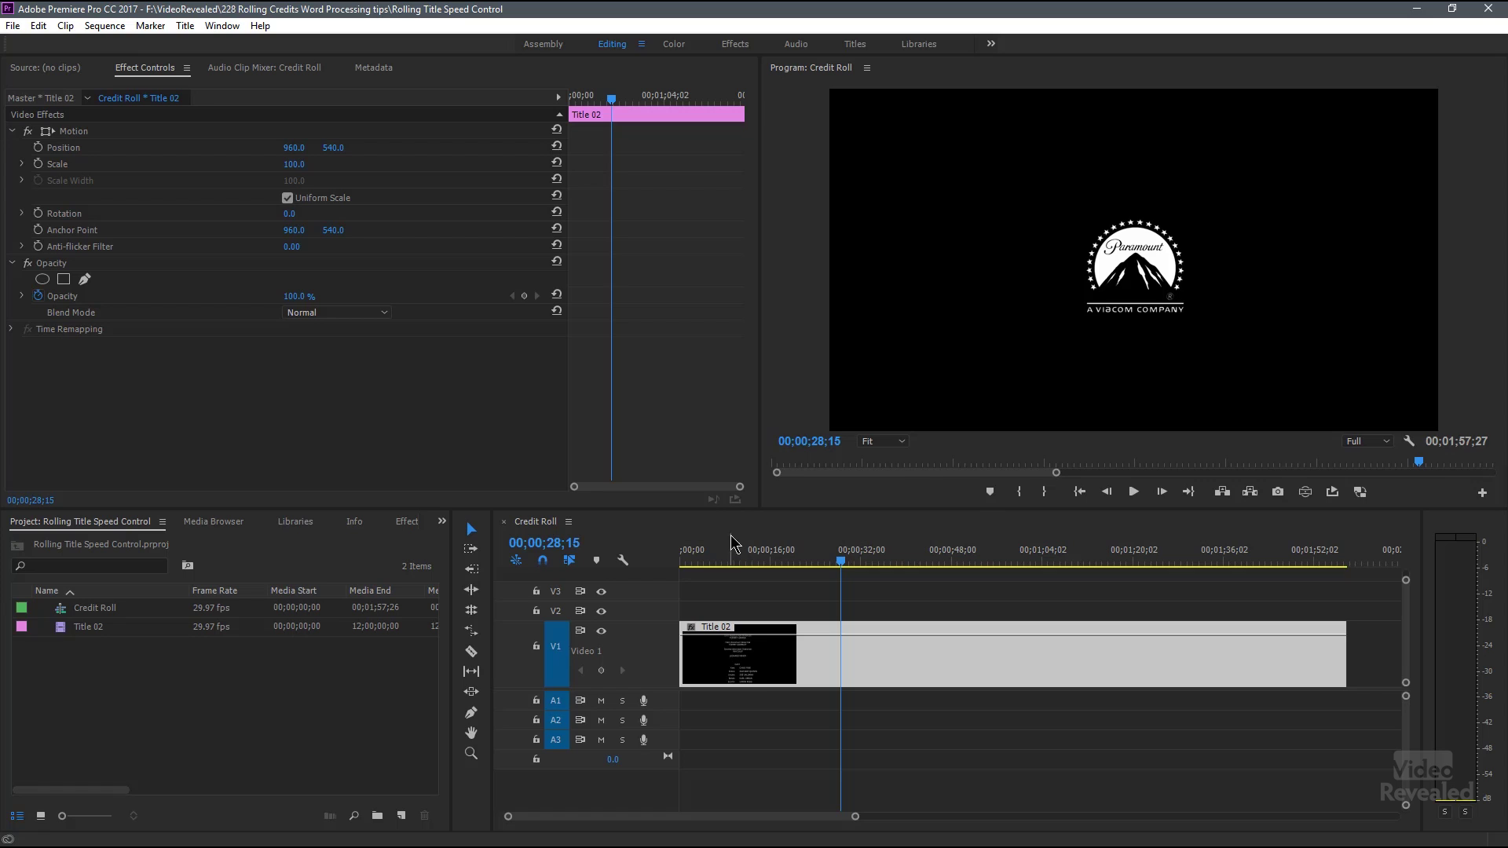
# Show the Time Remapping Speed line on the Title 02 clip and nest the clip under the name Nested Title
pyautogui.rightClick(693, 629)
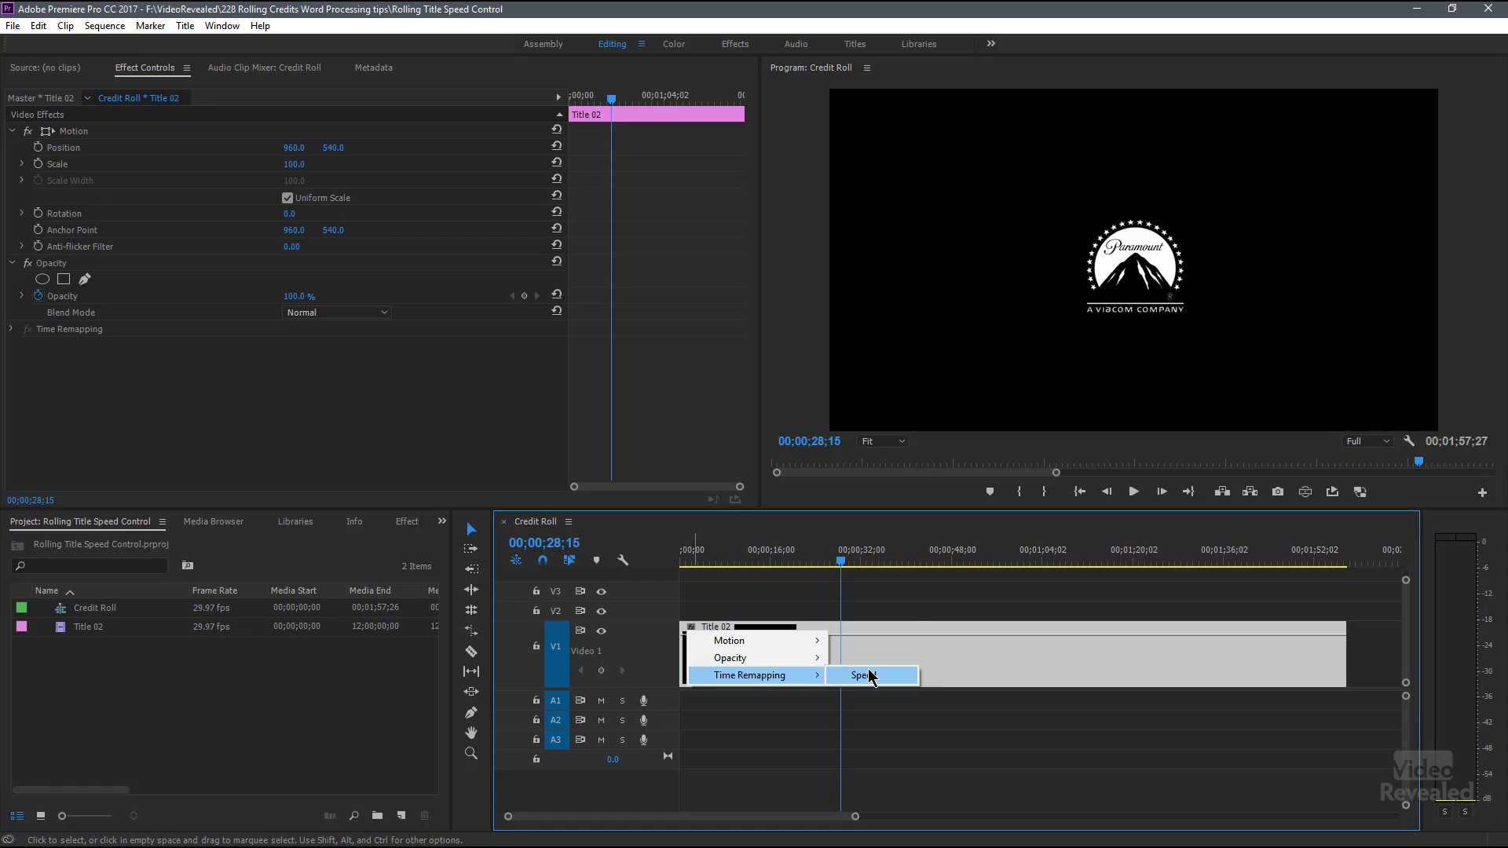
pyautogui.click(870, 677)
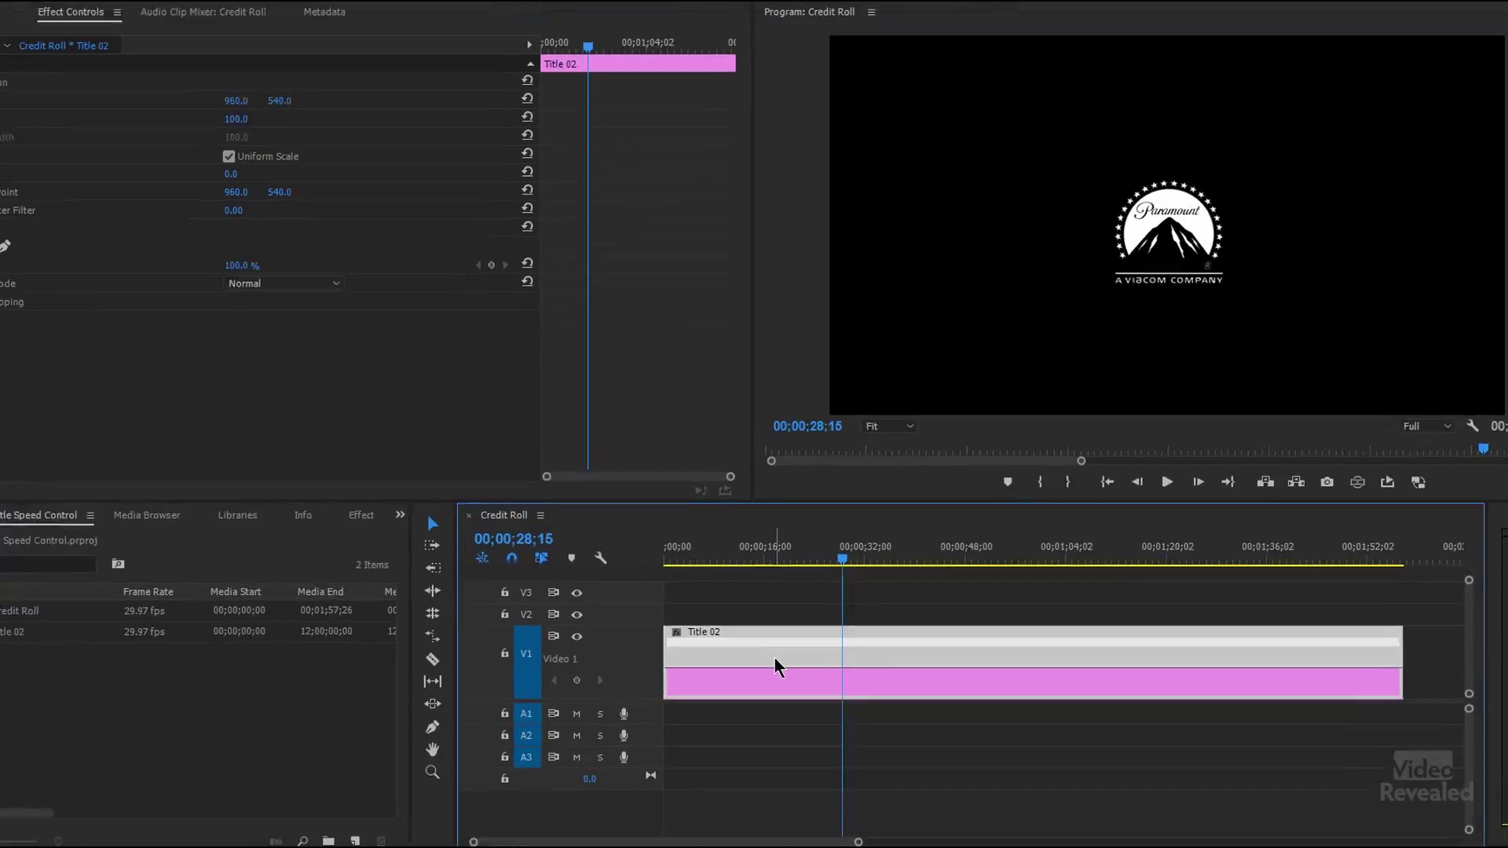
pyautogui.rightClick(721, 685)
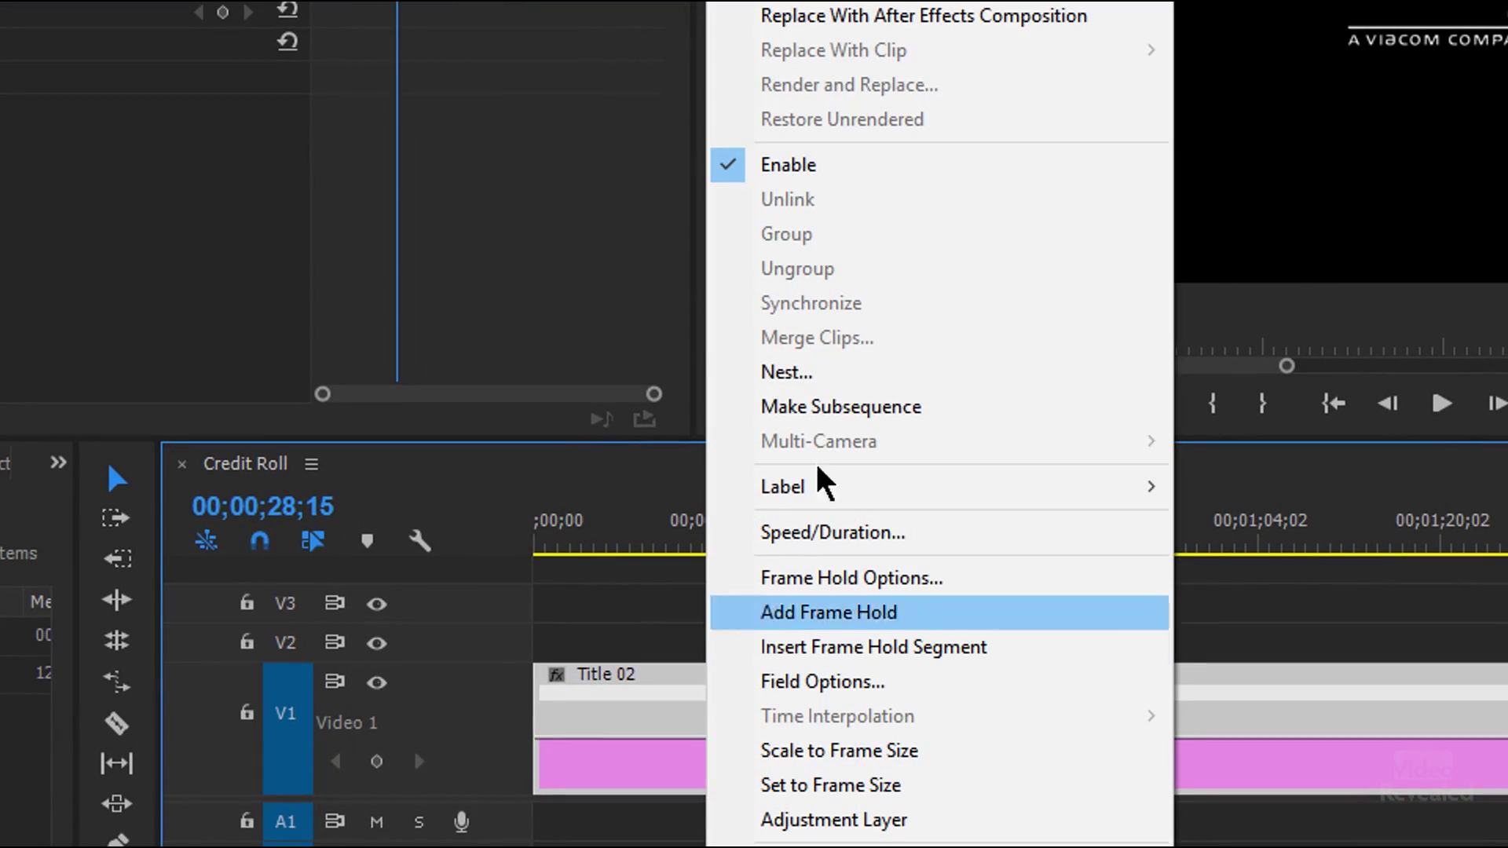
pyautogui.click(858, 388)
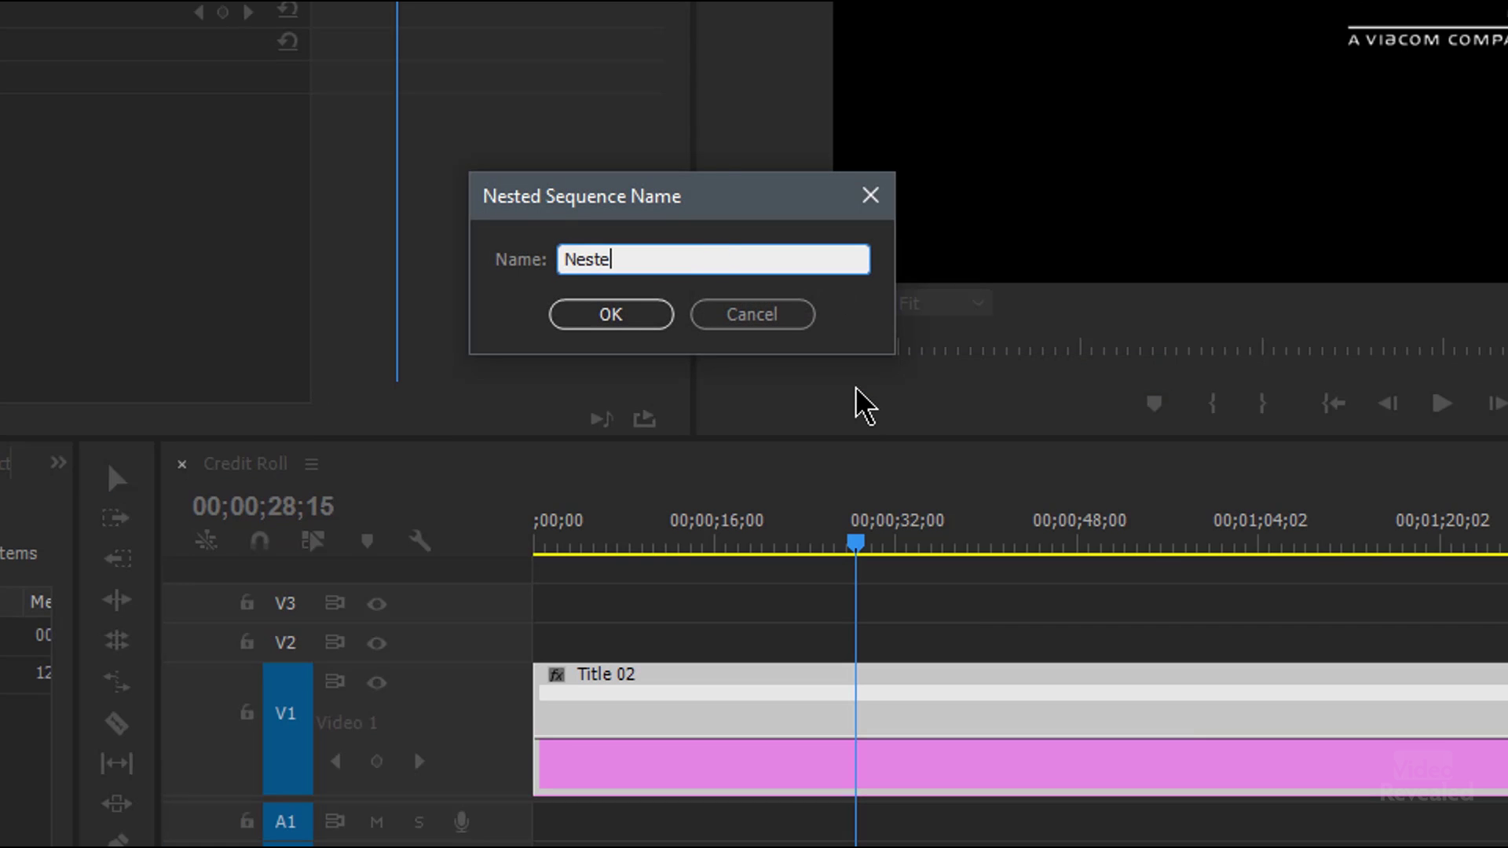
pyautogui.write('Nested Title')
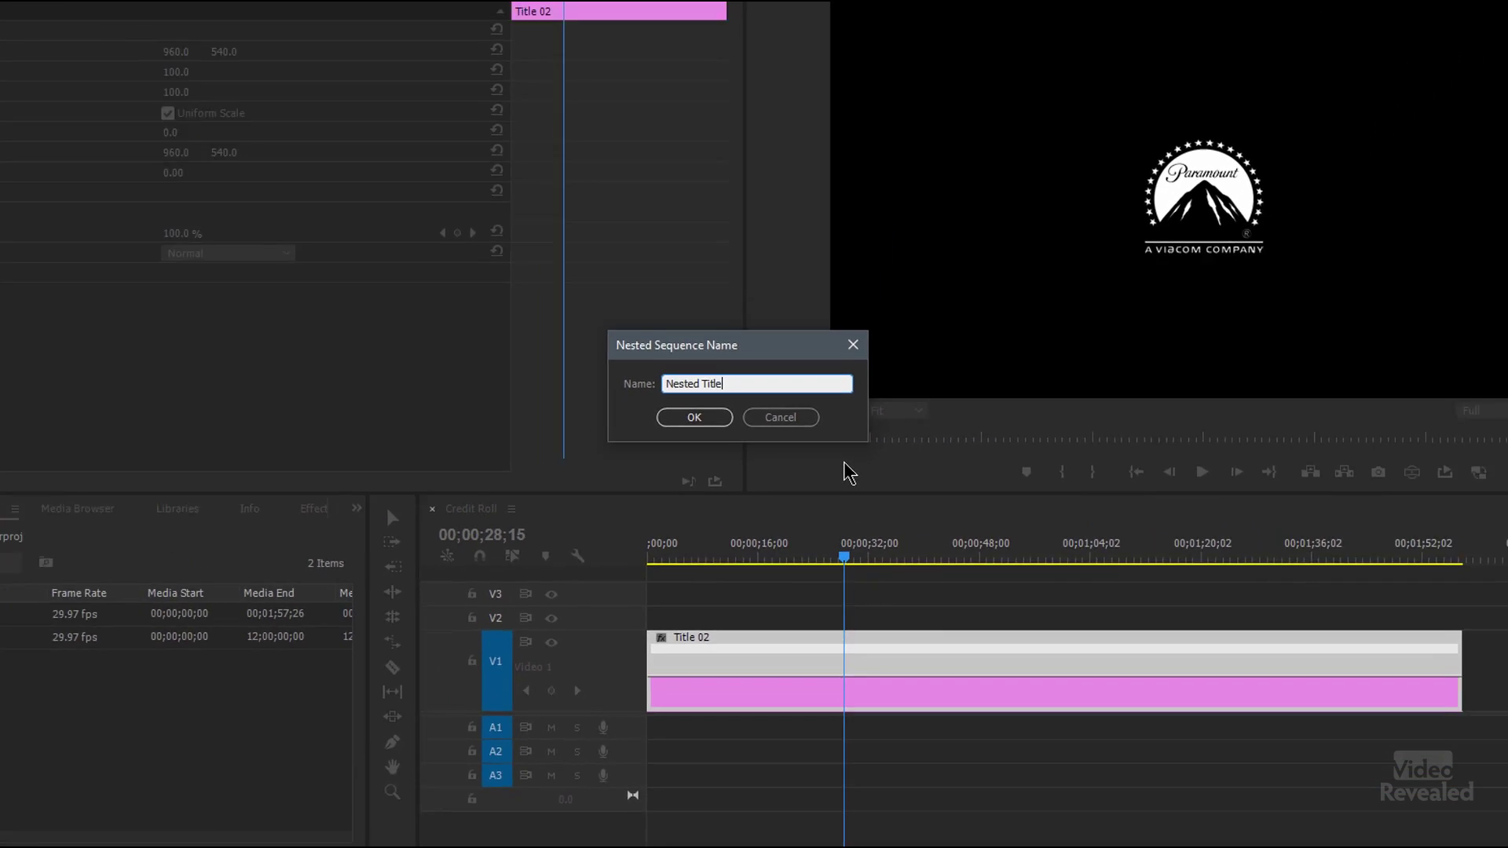
pyautogui.press('Return')
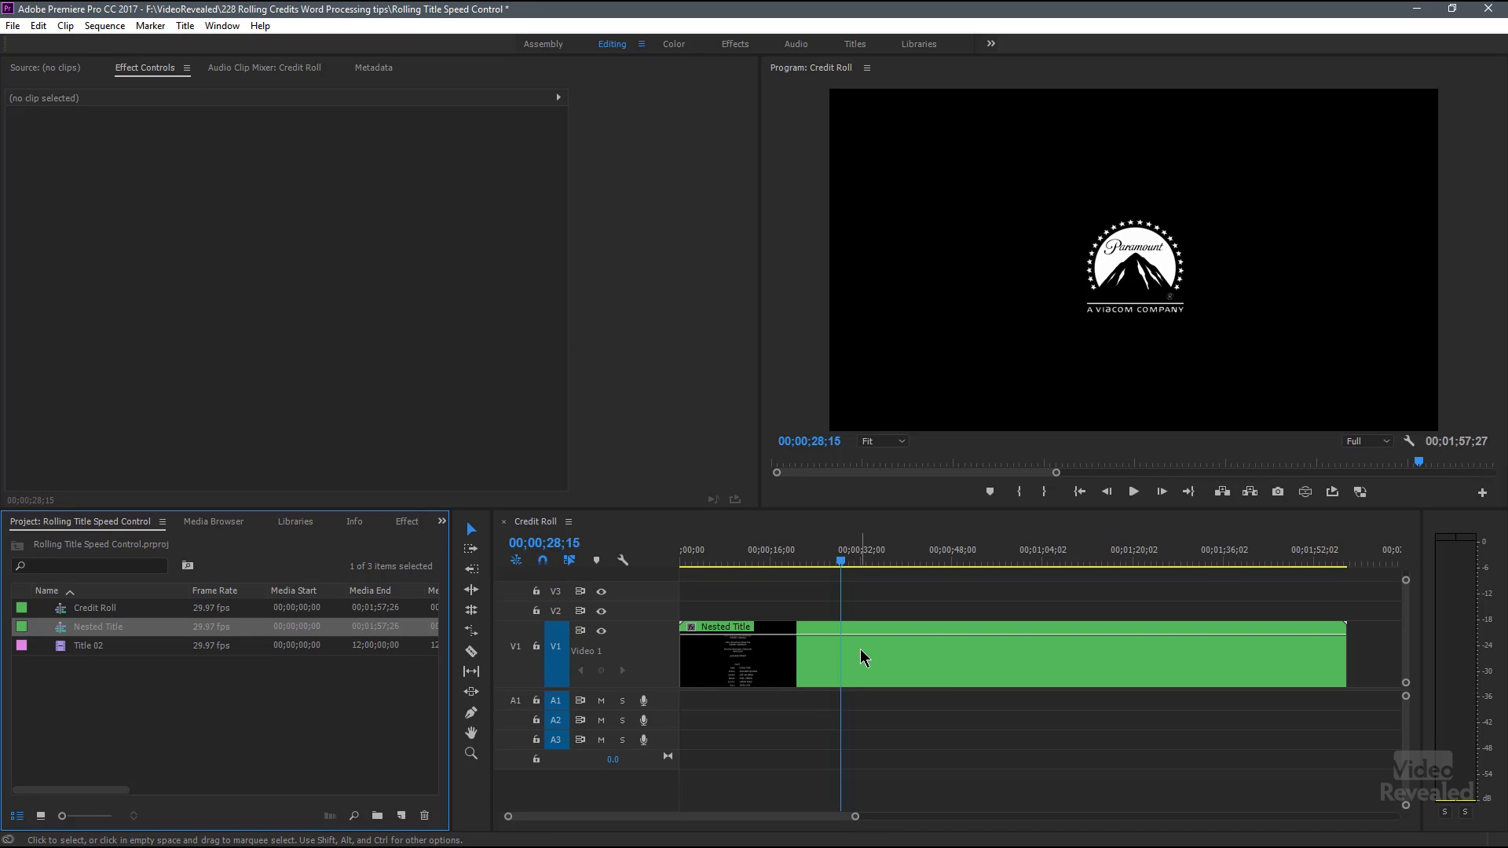
# Show the Time Remapping Speed line on the Nested Title clip in the Credit Roll sequence
pyautogui.click(810, 560)
pyautogui.click(818, 559)
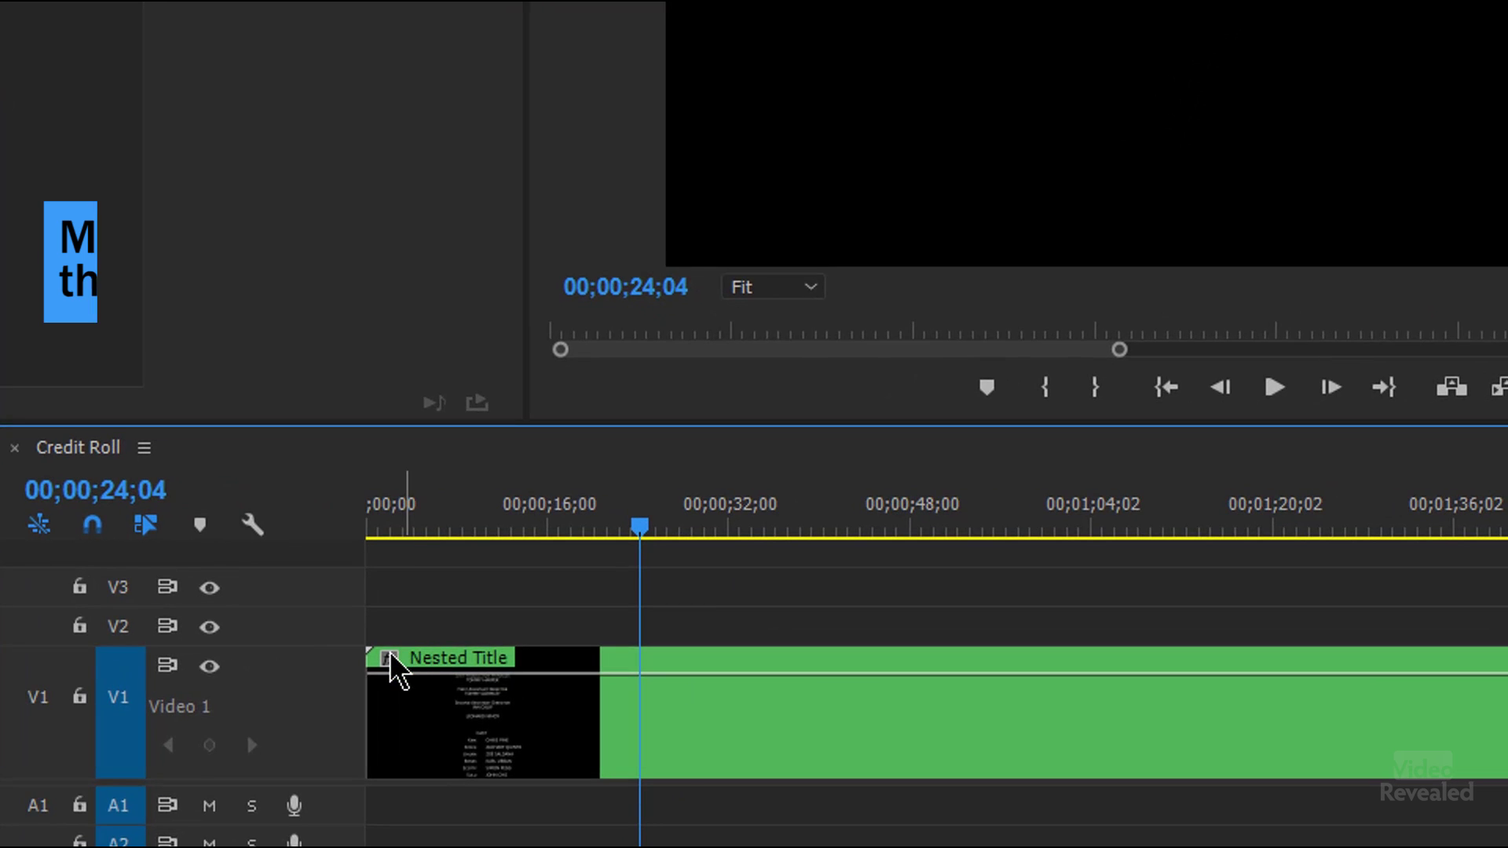
pyautogui.click(392, 660)
pyautogui.moveTo(522, 755)
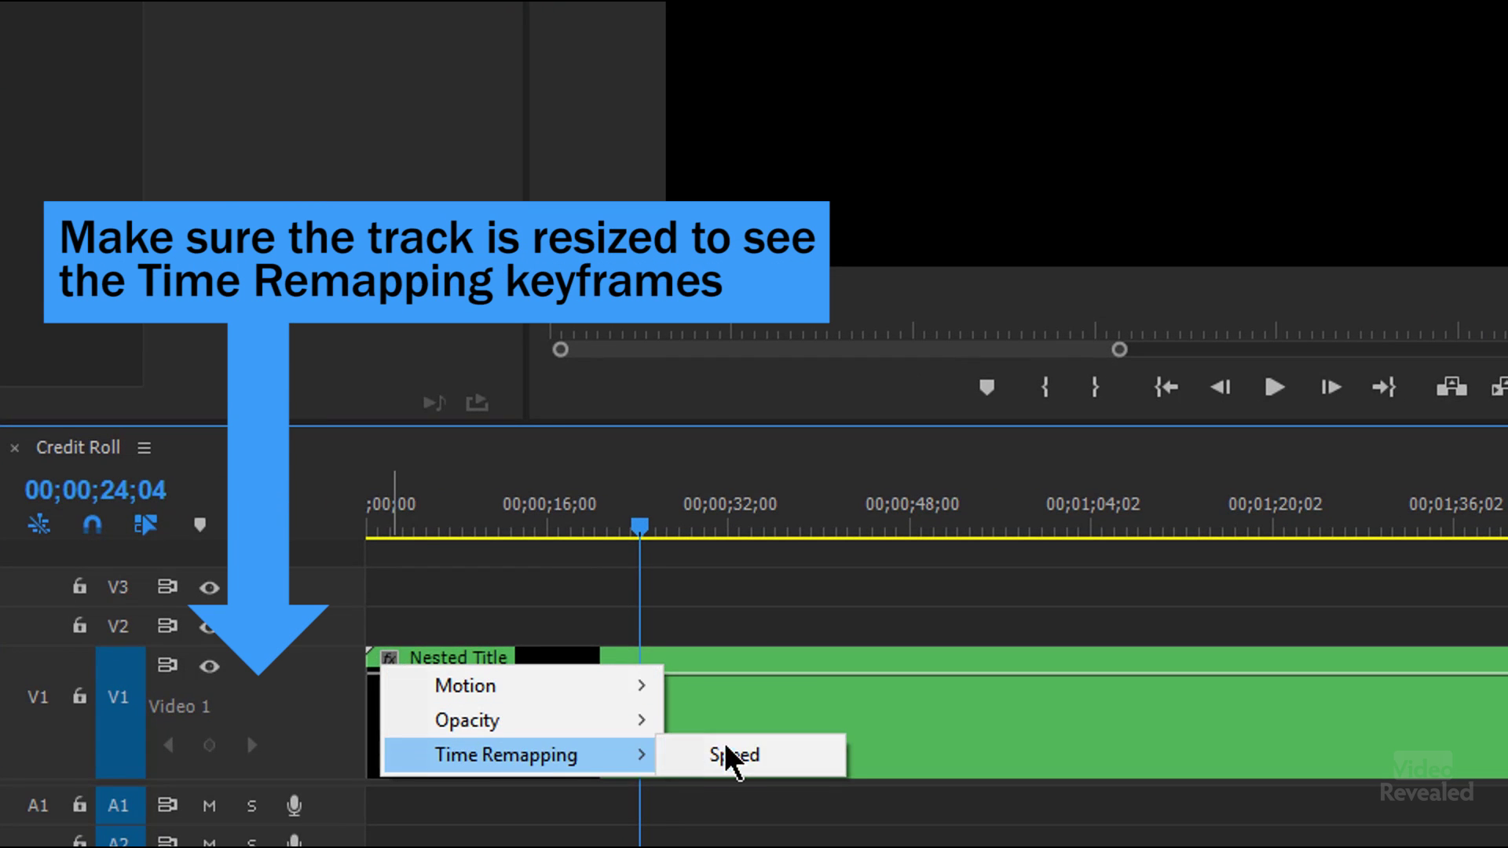
pyautogui.click(740, 766)
# Add a speed keyframe to the Nested Title clip at 00;00;28;21, where the Paramount logo sits mid-frame
pyautogui.moveTo(656, 541); pyautogui.dragTo(616, 539)
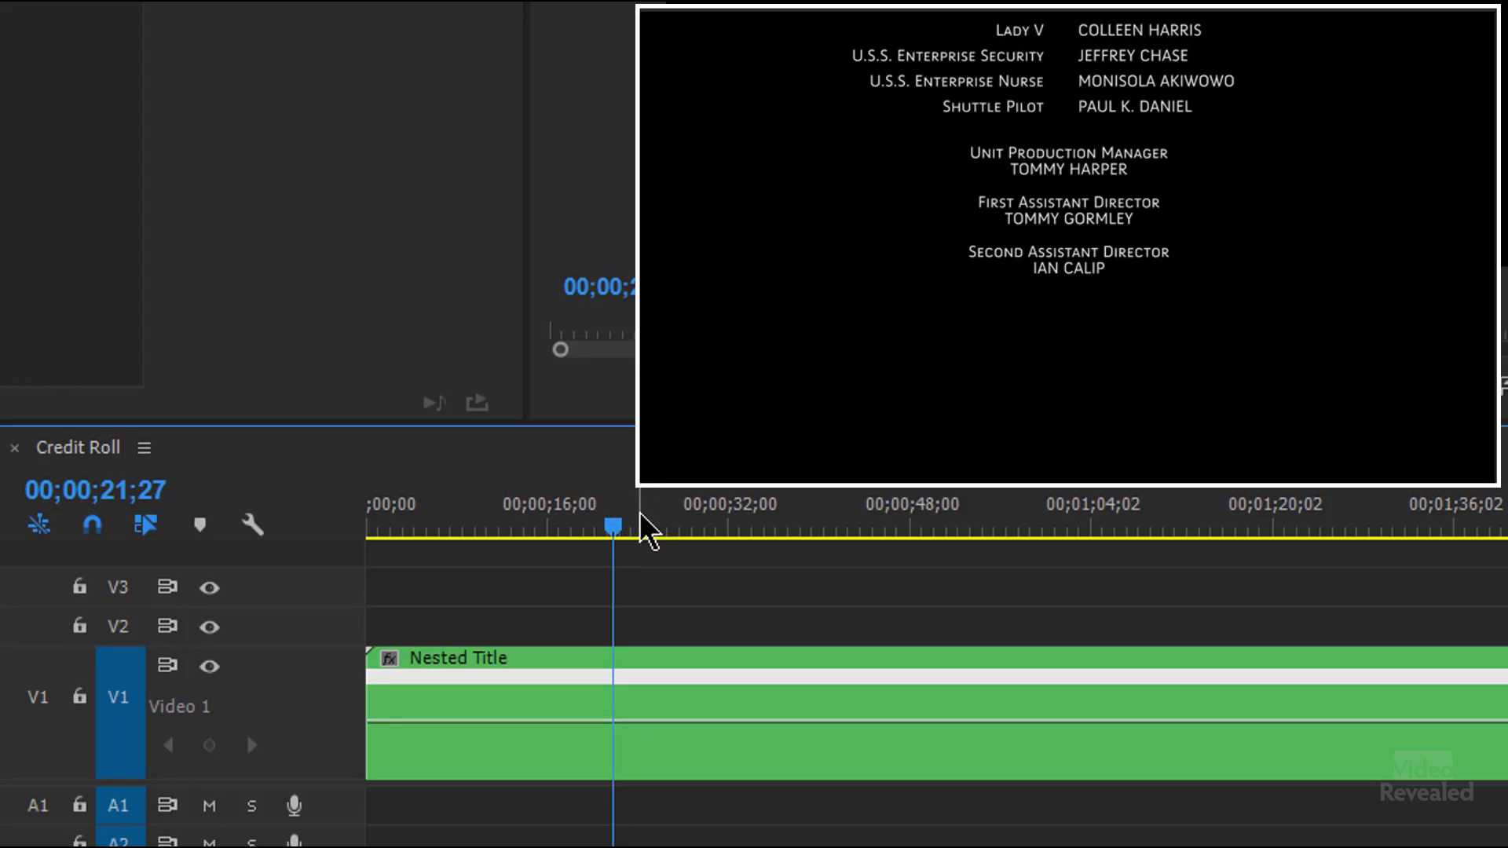
pyautogui.moveTo(640, 519); pyautogui.dragTo(692, 540)
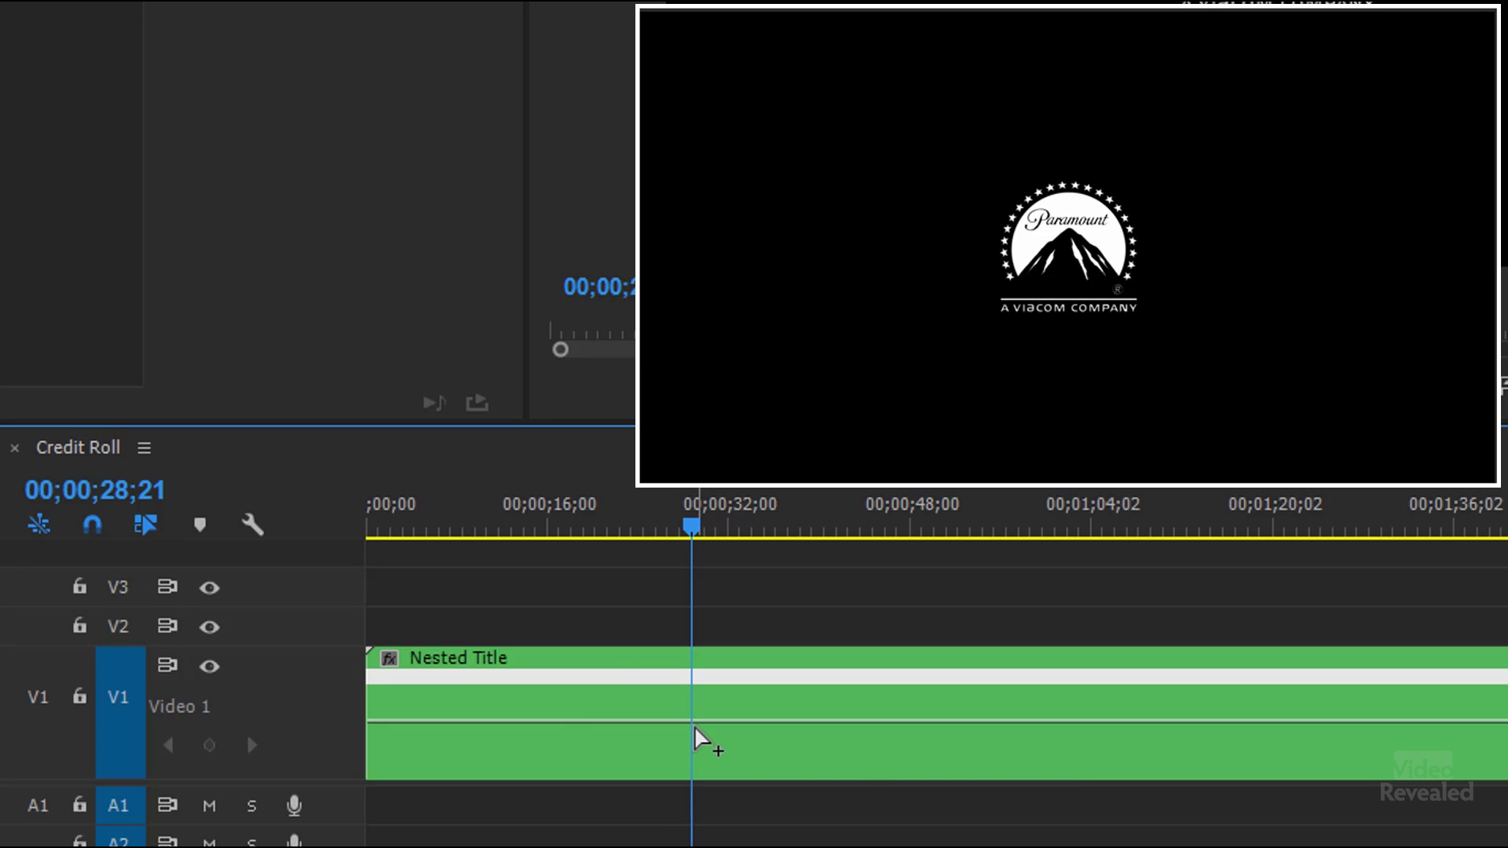
pyautogui.keyDown('ctrl'); pyautogui.click(695, 730); pyautogui.keyUp('ctrl')
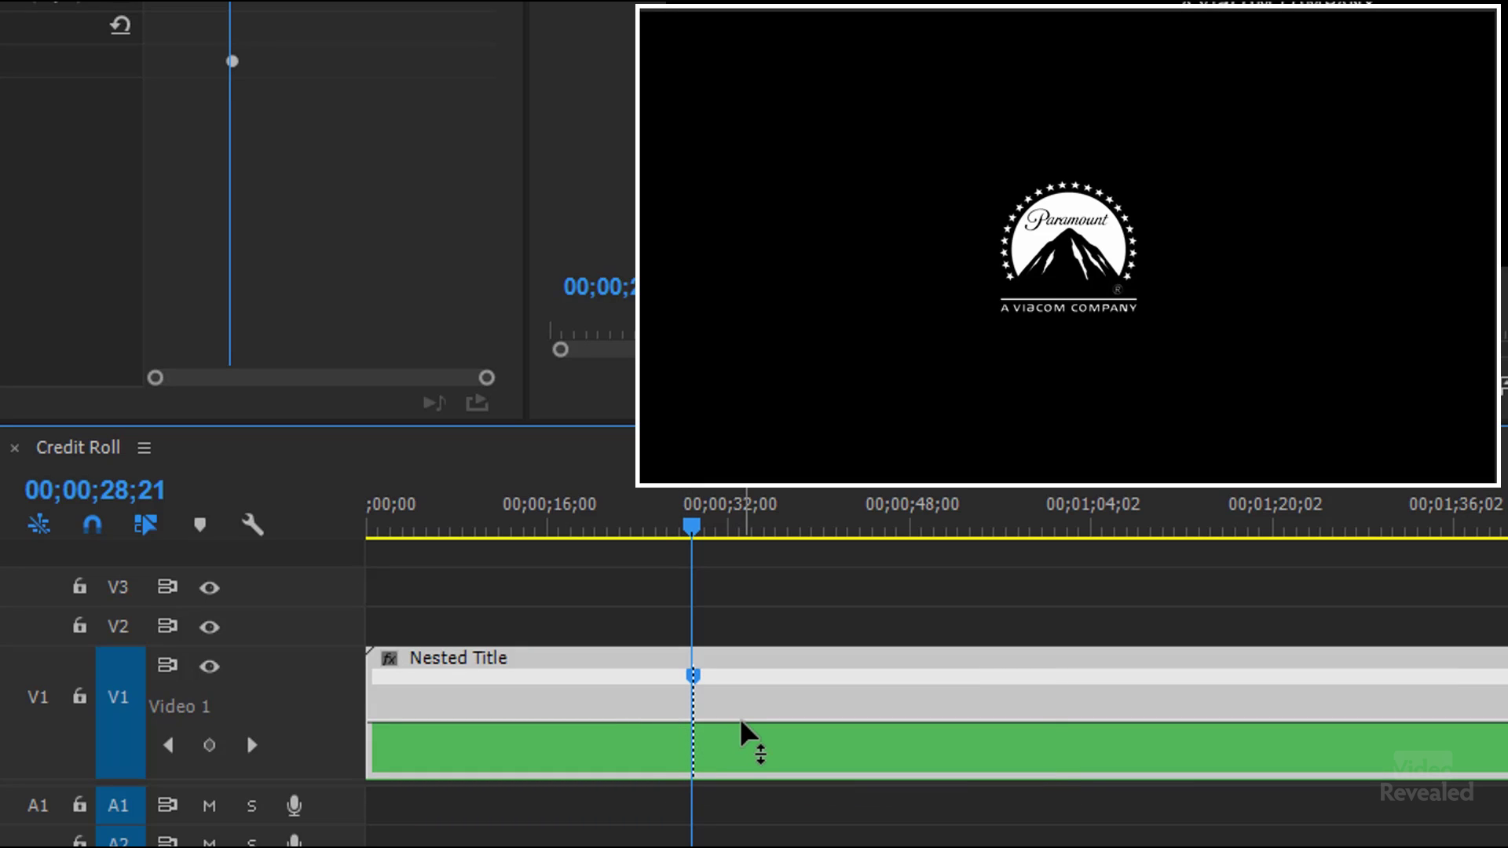
# Lower the clip's speed after the keyframe to nearly a standstill and preview the stop on the logo
pyautogui.moveTo(742, 721); pyautogui.dragTo(742, 803)
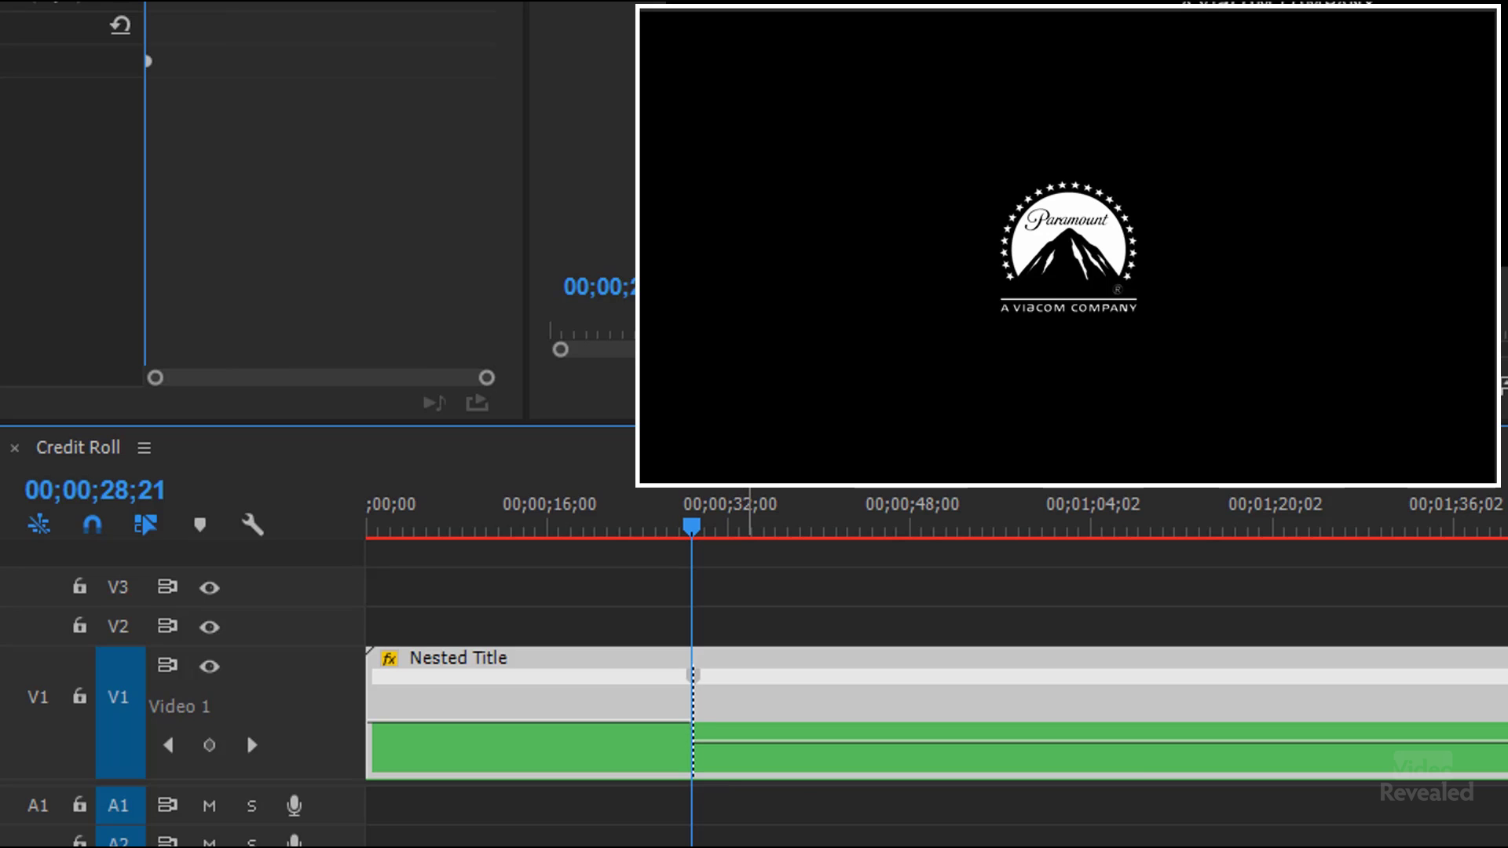
pyautogui.moveTo(695, 554); pyautogui.dragTo(676, 549)
pyautogui.press('space')
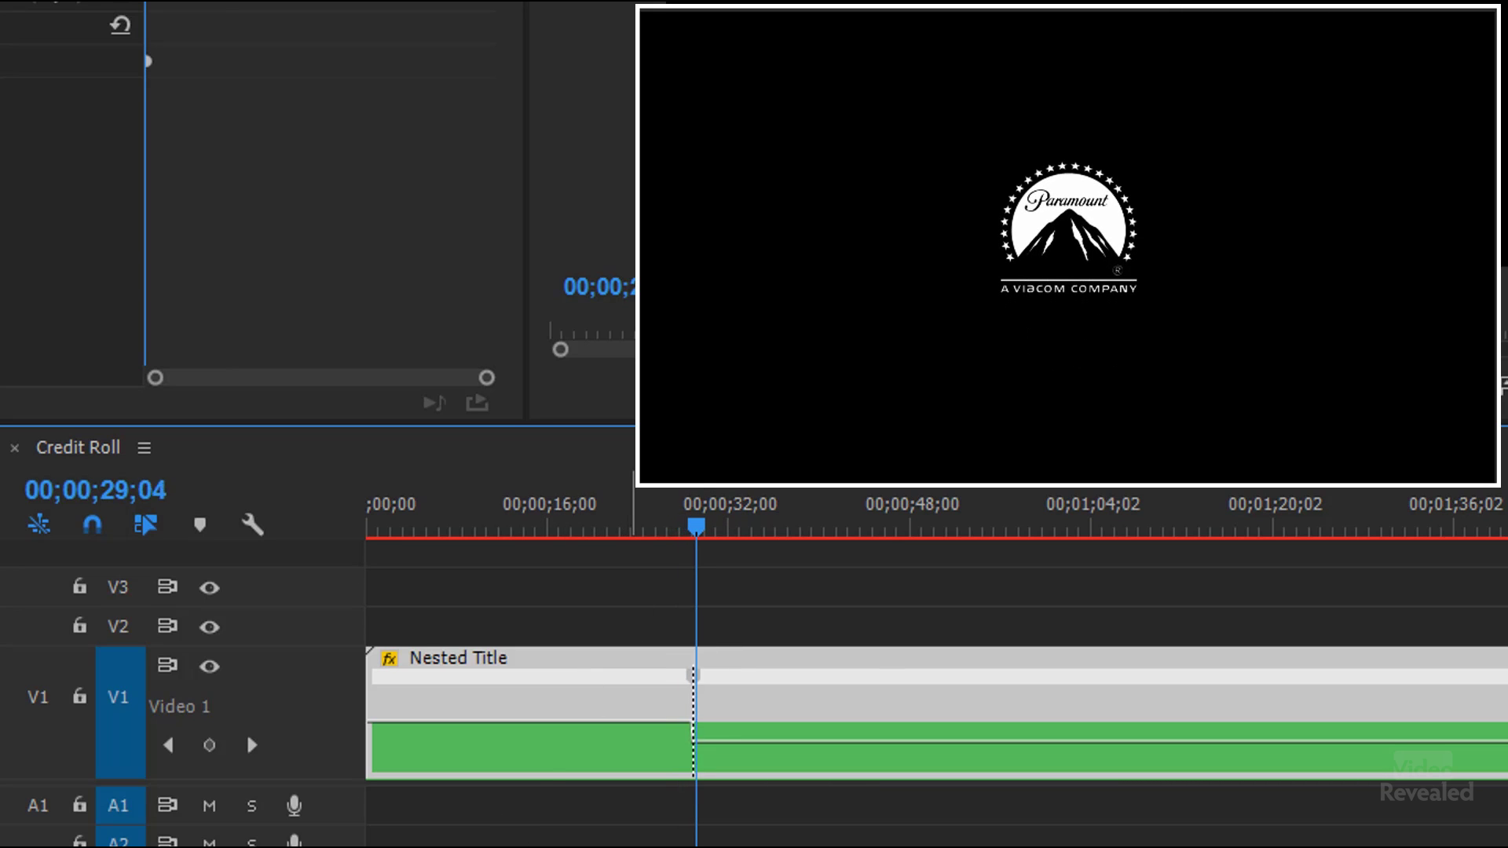
pyautogui.moveTo(704, 552); pyautogui.dragTo(659, 543)
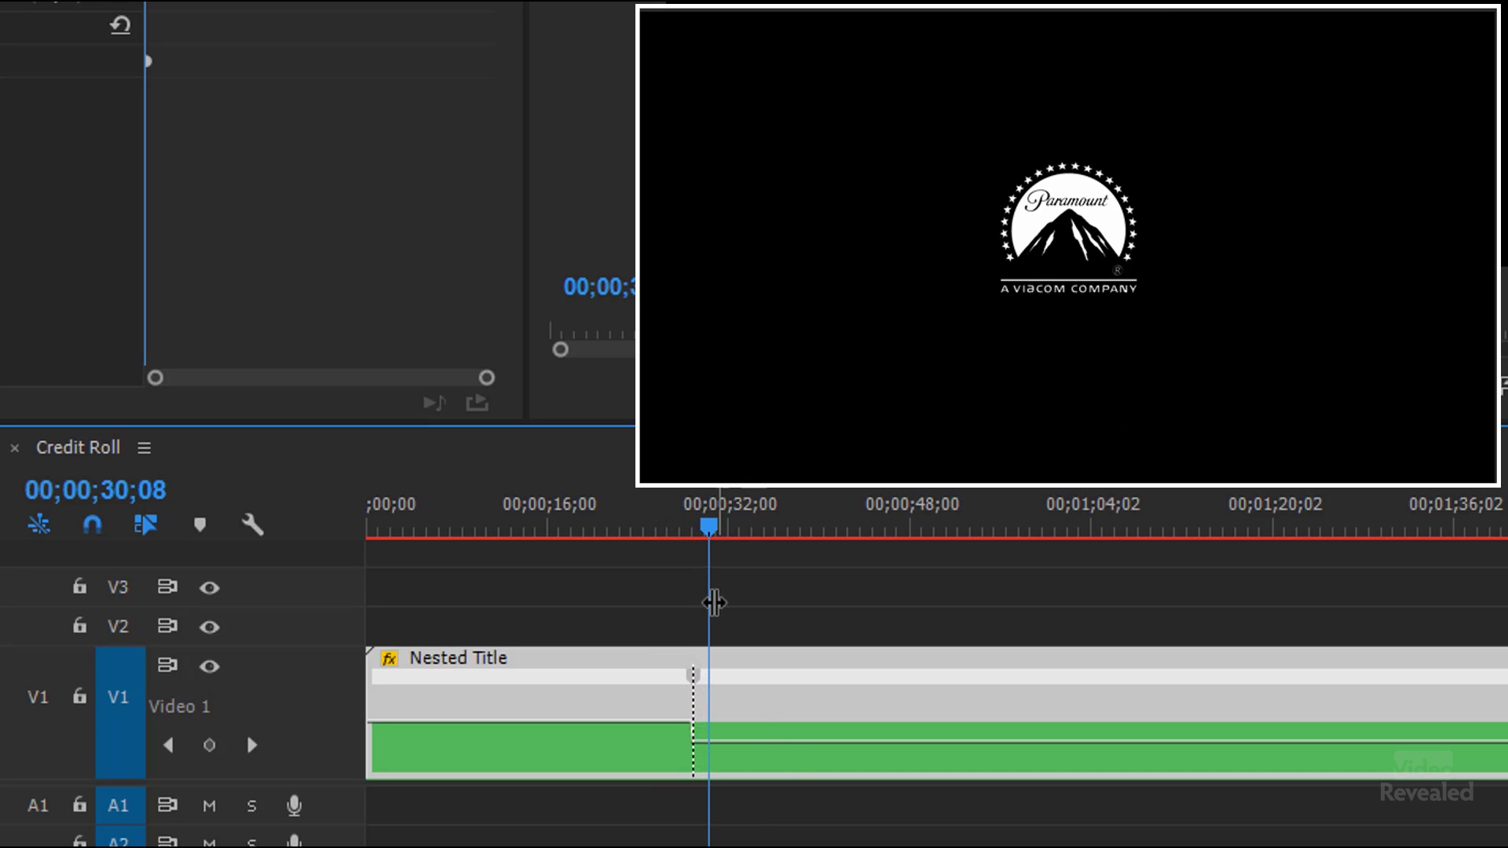
# Split the speed keyframe into a gradual slowdown ending at 00;00;29;08, show its curve handle and preview the ramp
pyautogui.press('=')
pyautogui.press('=')
pyautogui.press('=')
pyautogui.press('=')
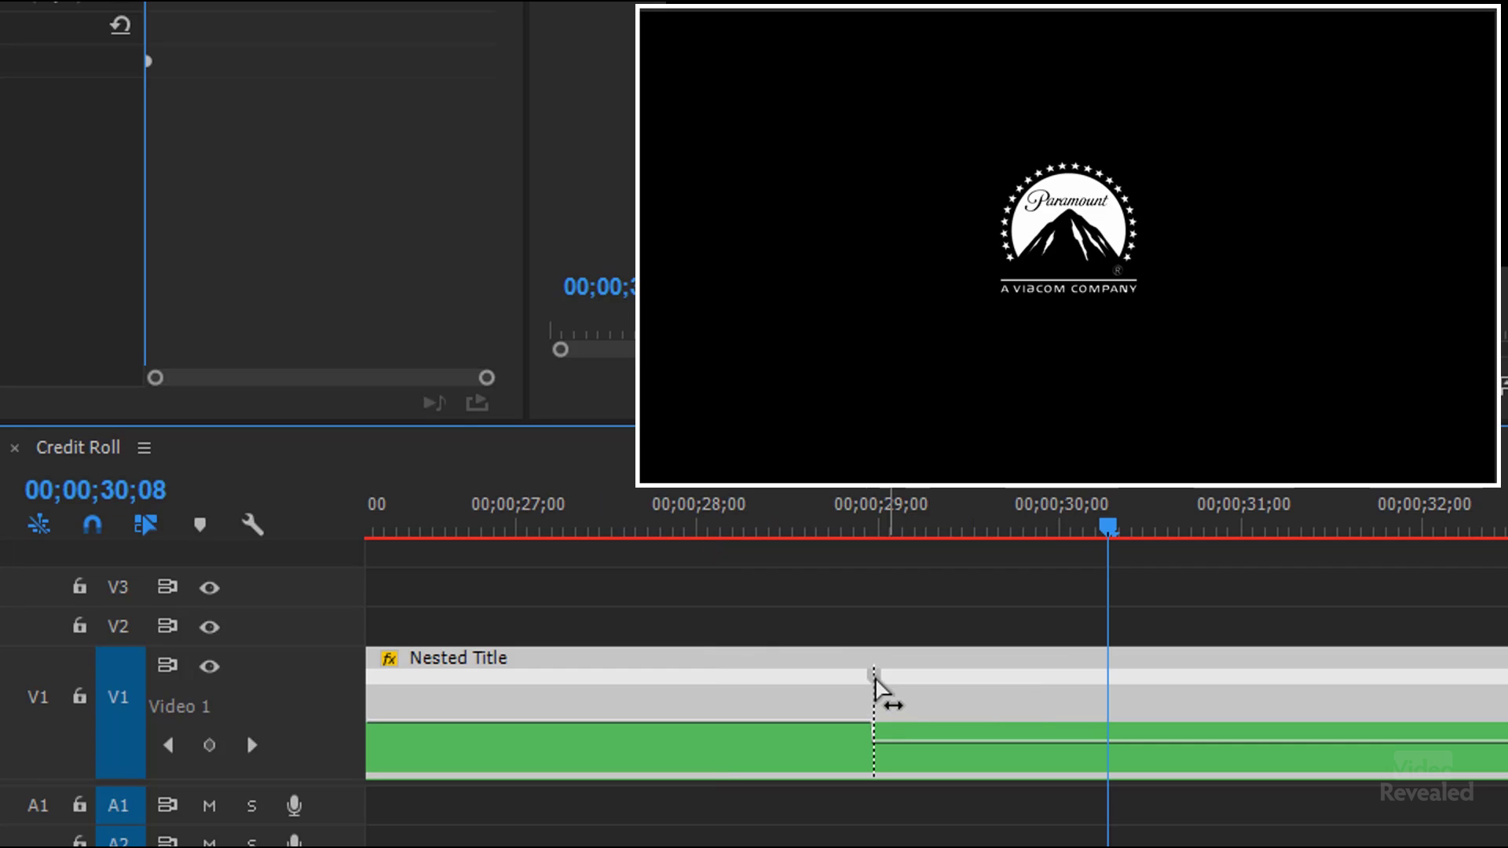
pyautogui.click(875, 677)
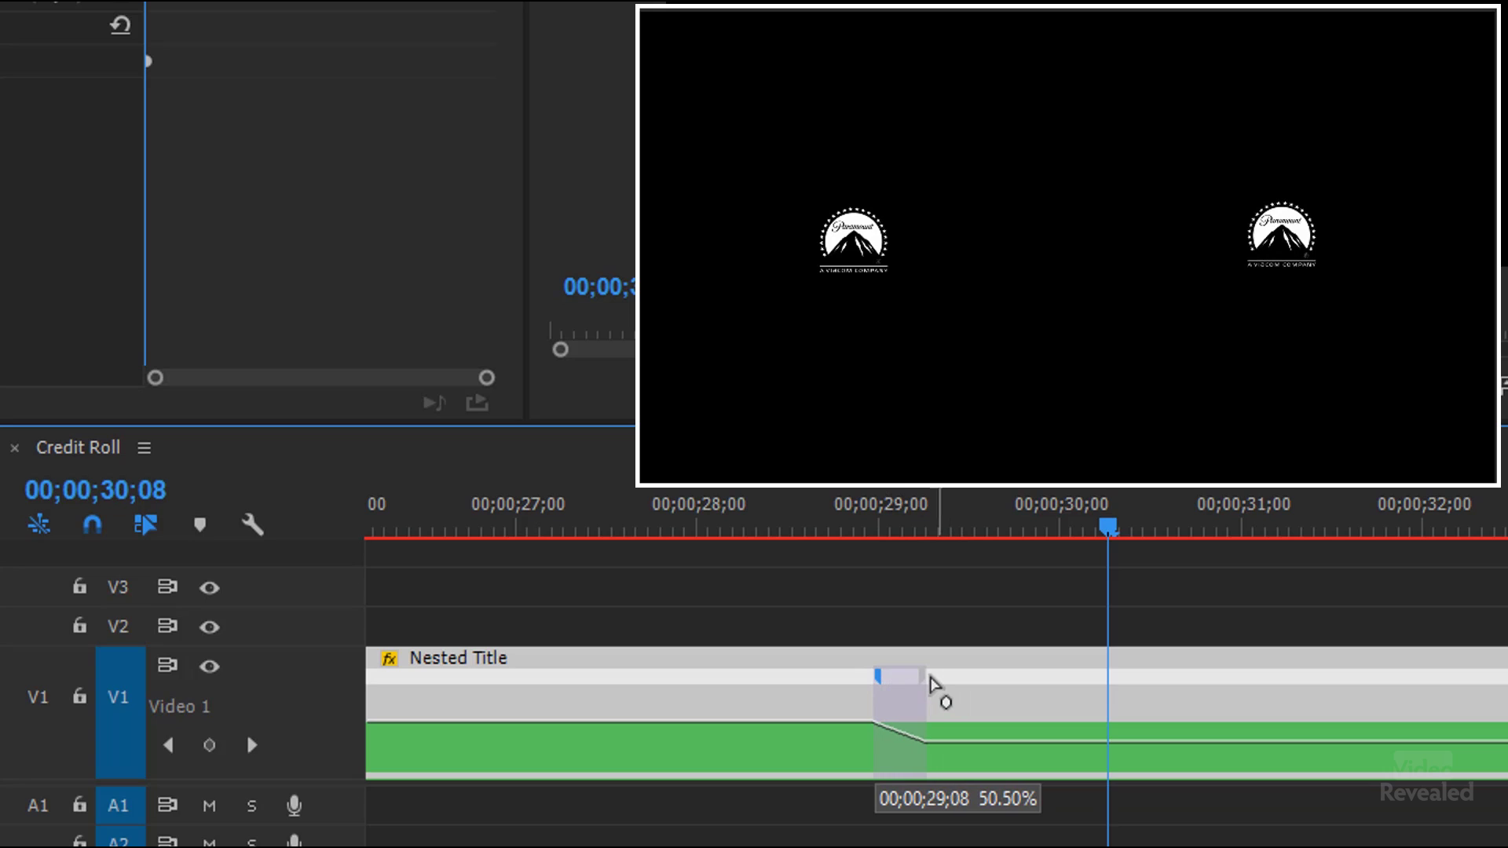
pyautogui.click(904, 729)
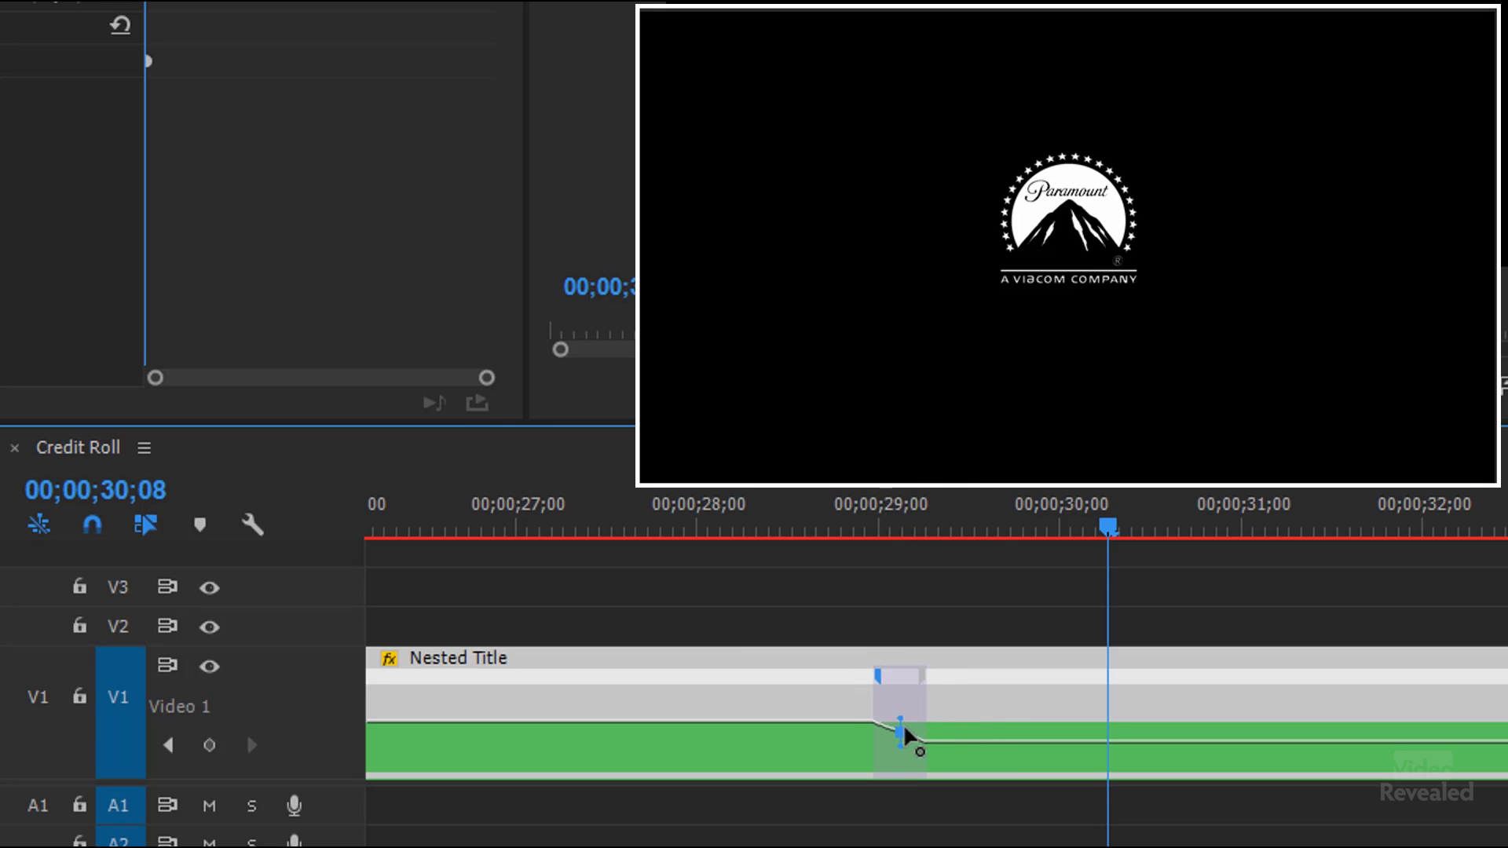
pyautogui.moveTo(859, 541); pyautogui.dragTo(697, 539)
pyautogui.press('space')
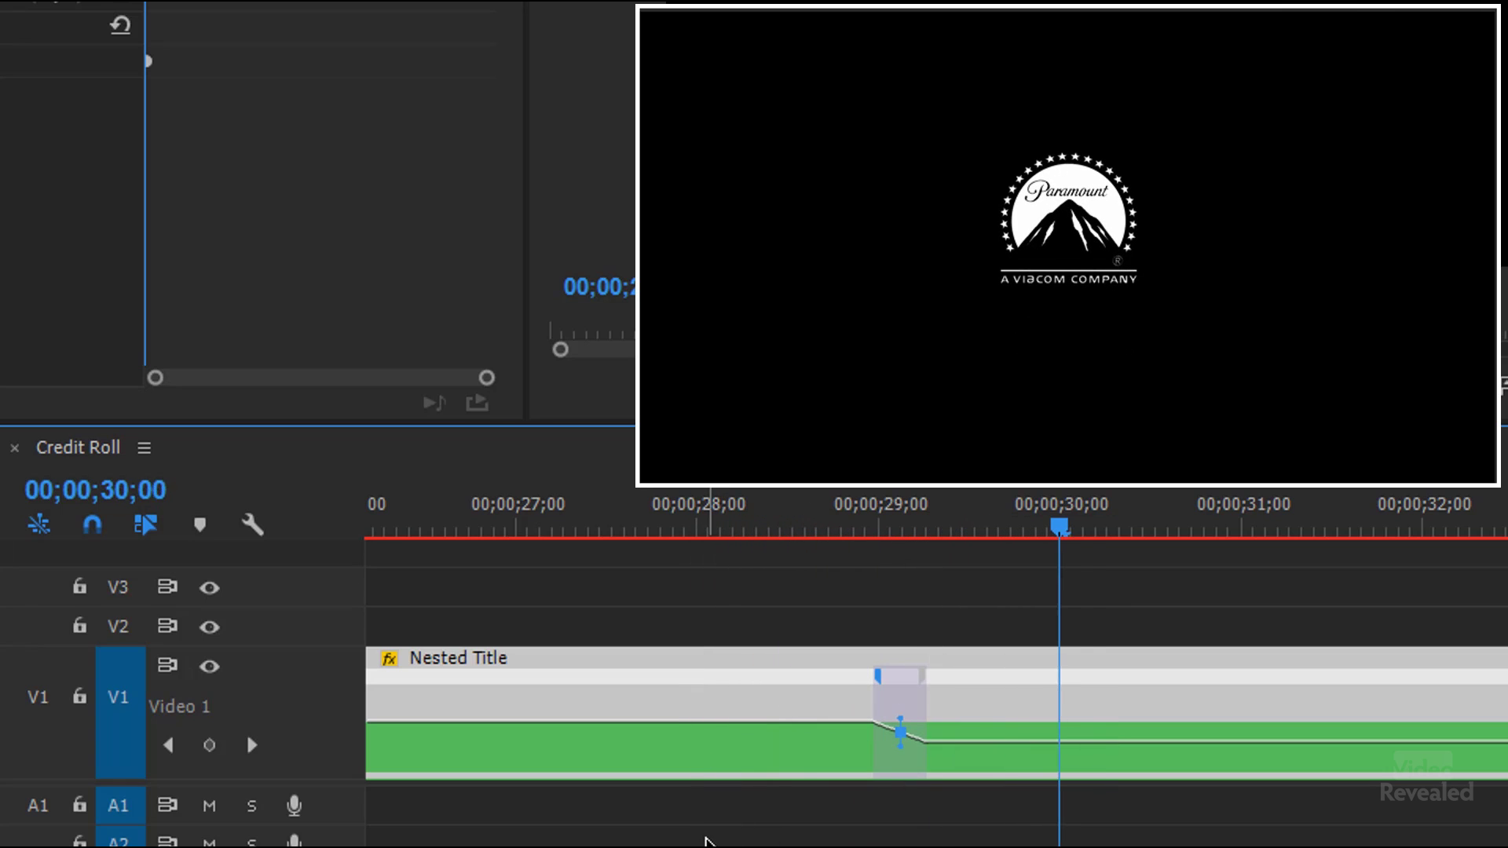
pyautogui.moveTo(803, 531); pyautogui.dragTo(645, 533)
pyautogui.press('space')
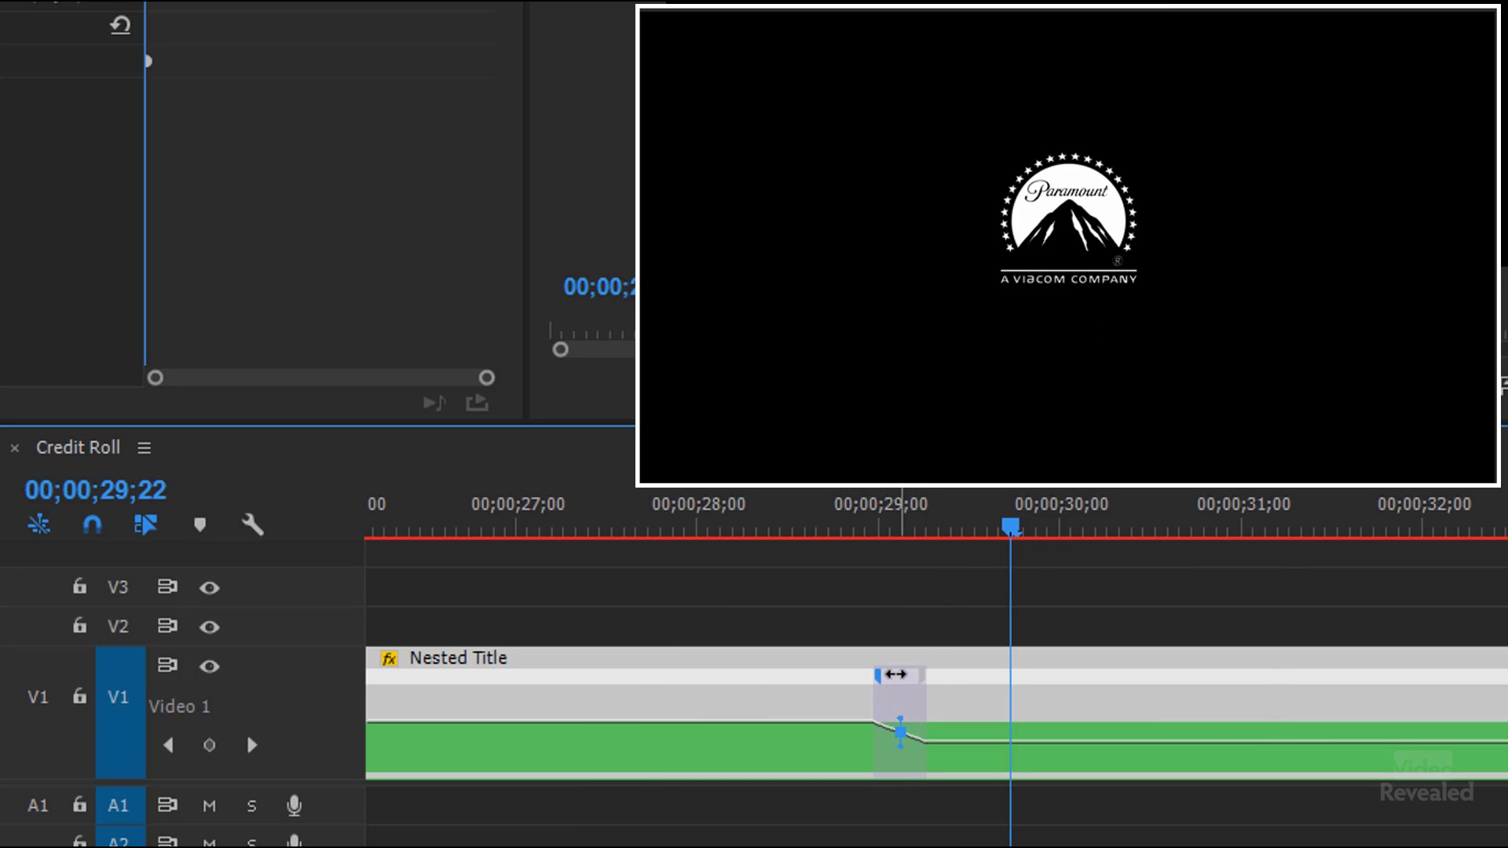
# Shift the whole speed ramp earlier so it starts at about 00;00;28;07, previewing where the logo stops
pyautogui.moveTo(896, 674); pyautogui.dragTo(866, 674)
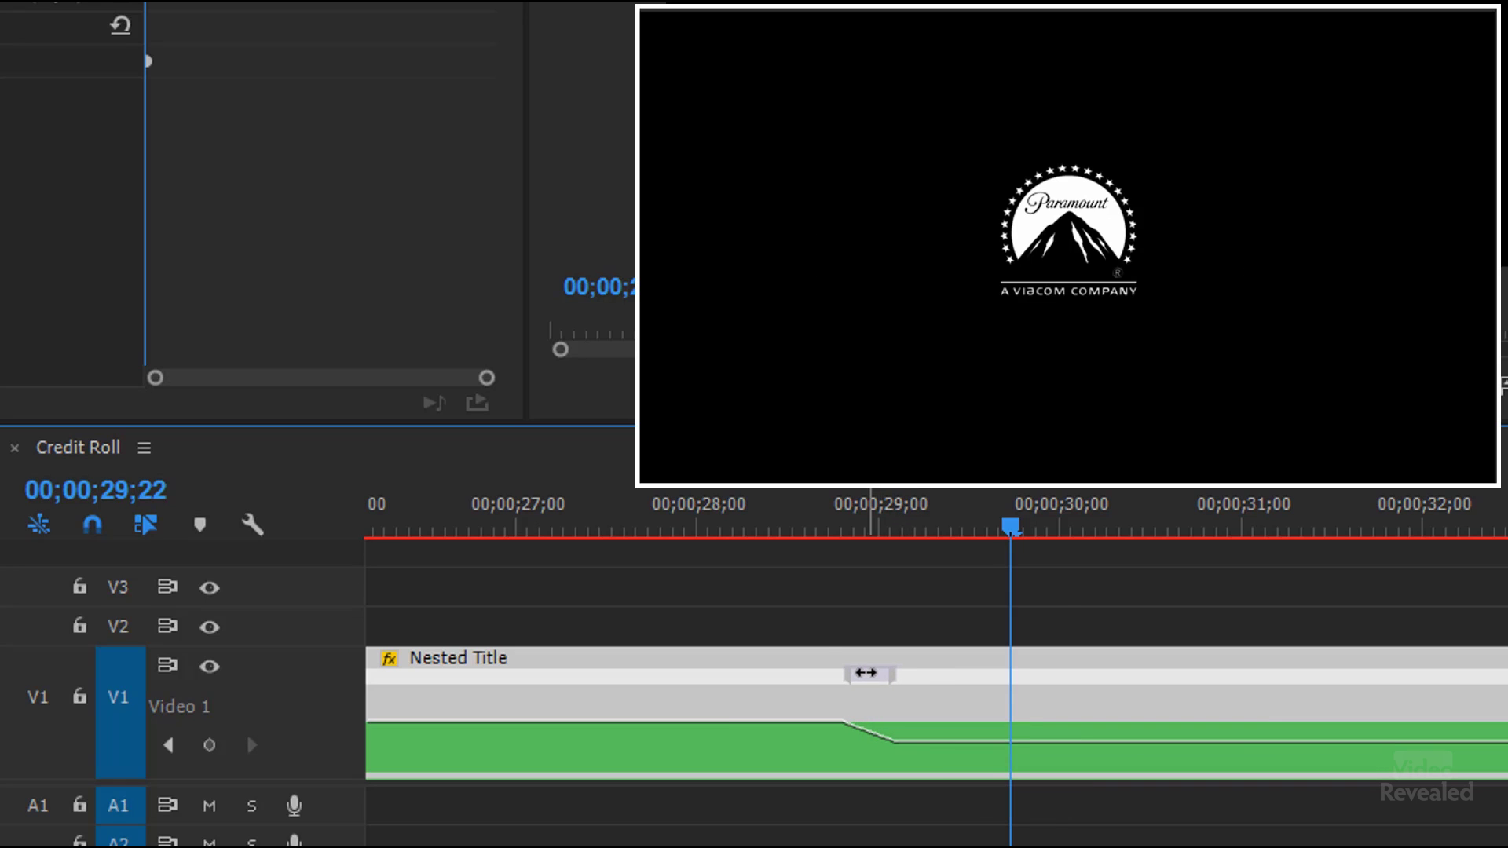
pyautogui.click(775, 528)
pyautogui.press('space')
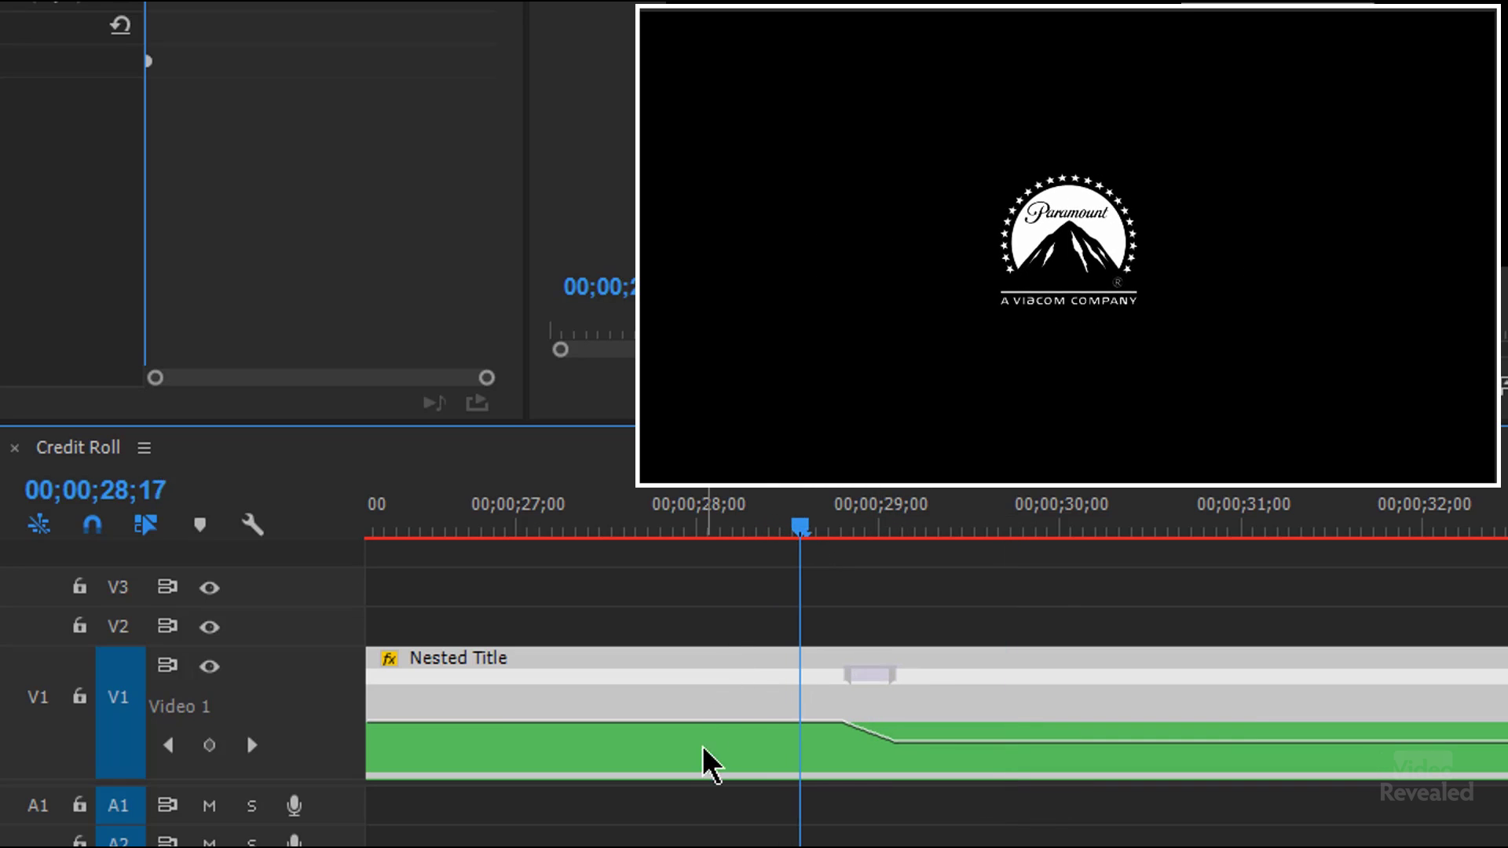
pyautogui.moveTo(870, 675); pyautogui.dragTo(758, 670)
pyautogui.click(613, 529)
pyautogui.press('space')
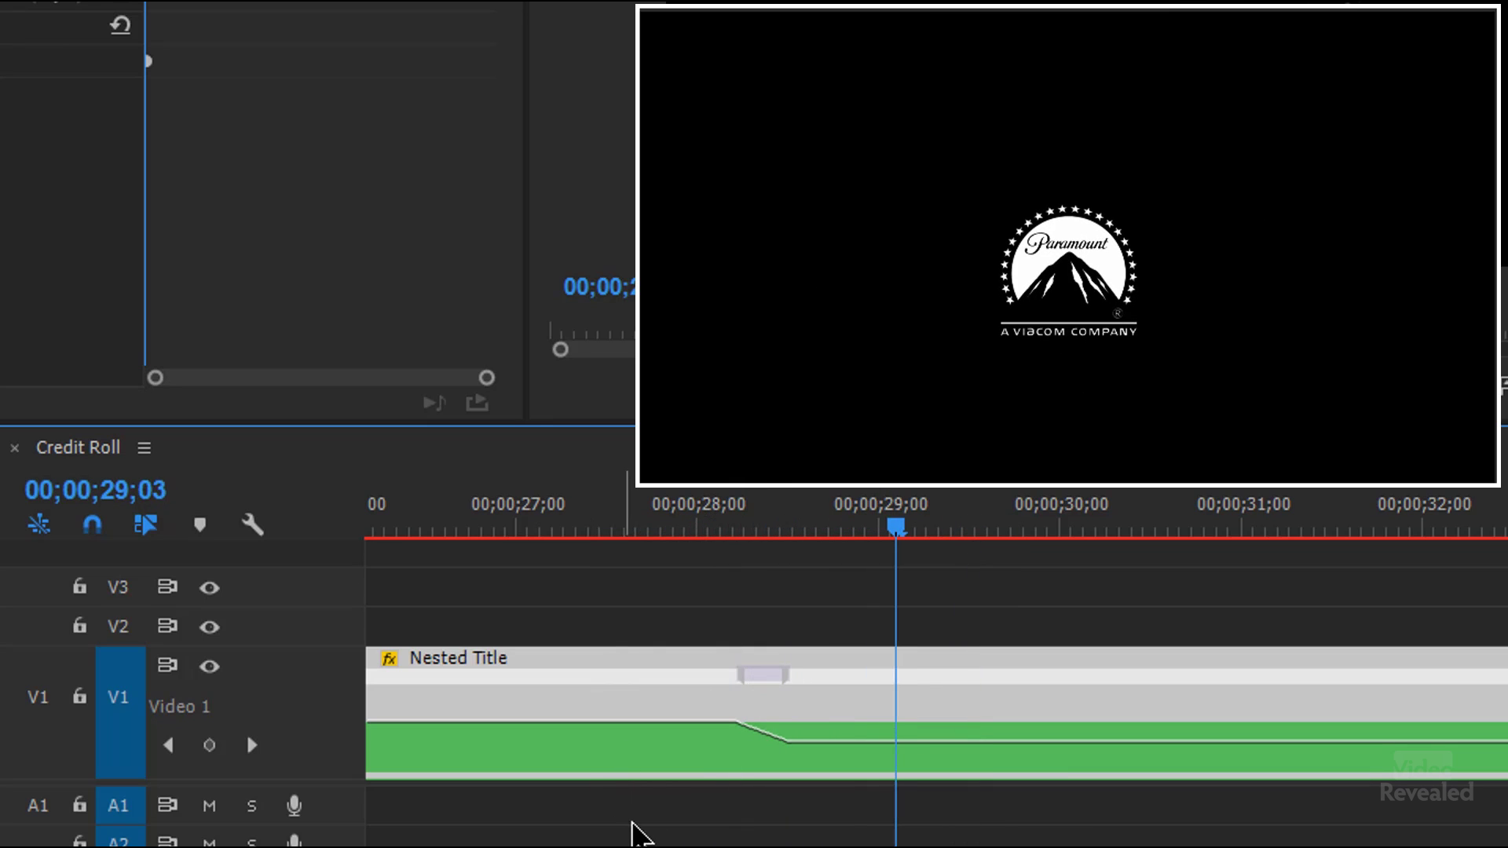
pyautogui.moveTo(692, 529); pyautogui.dragTo(650, 530)
pyautogui.press('space')
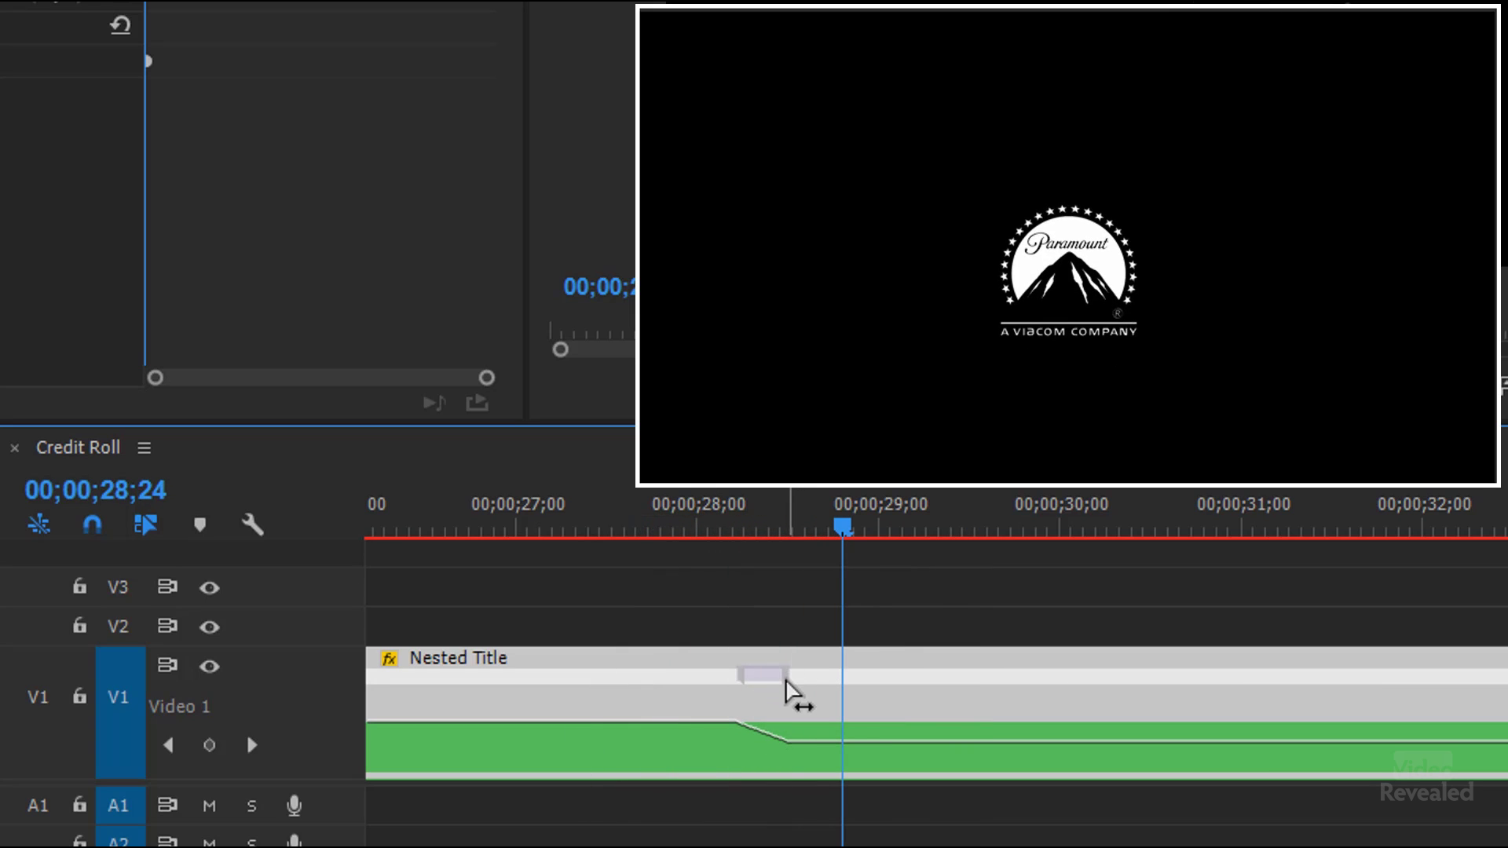
# Lengthen the speed ramp by extending its end to about 00;00;29;09, and preview the smoother slowdown
pyautogui.moveTo(783, 679); pyautogui.dragTo(933, 678)
pyautogui.moveTo(710, 529); pyautogui.dragTo(625, 531)
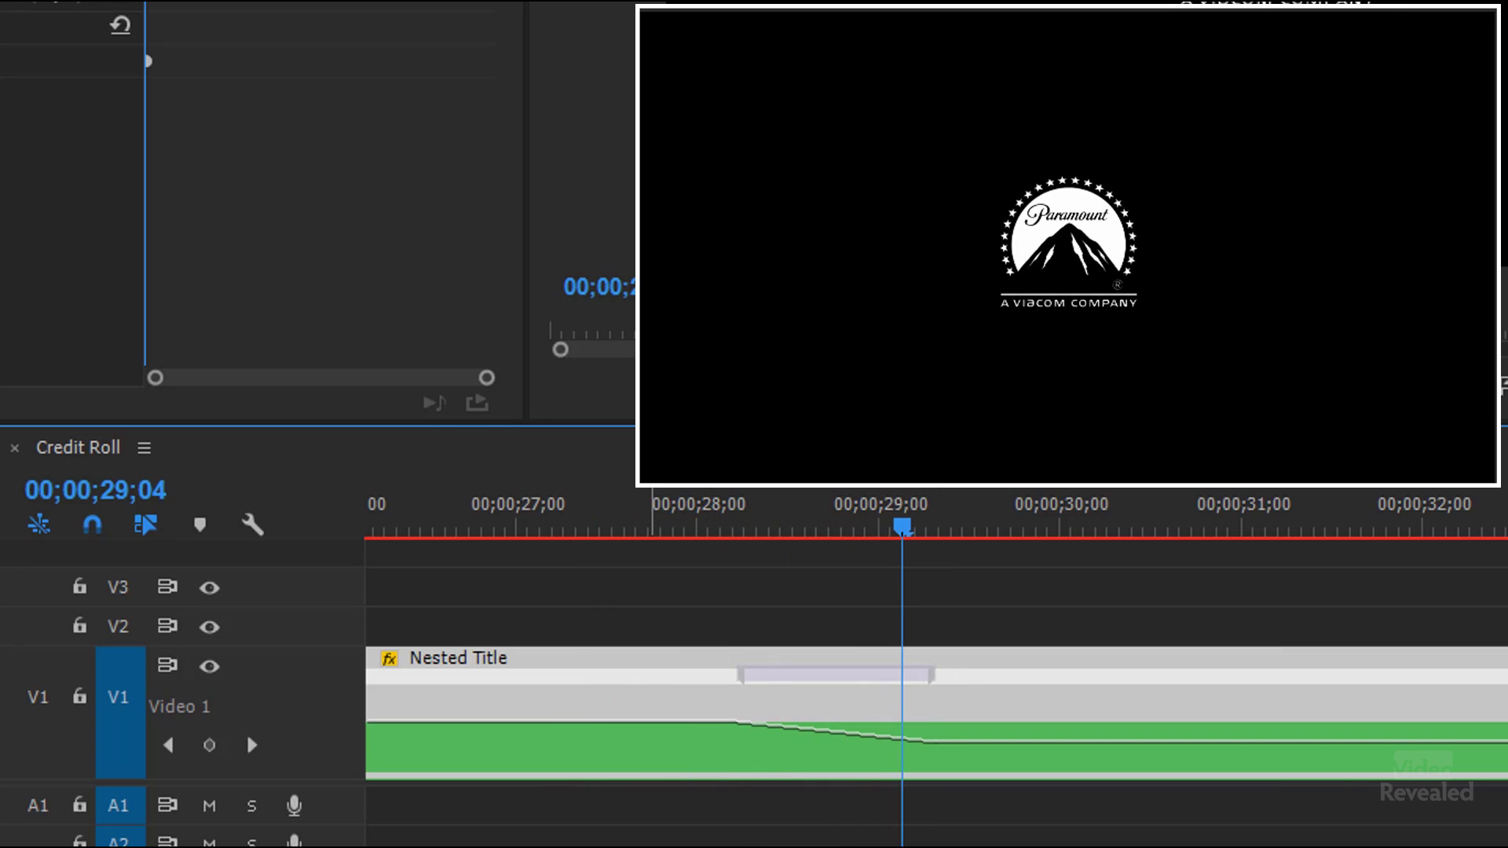
pyautogui.moveTo(728, 518); pyautogui.dragTo(231, 601)
# Trim the end of the Nested Title clip to 00;00;34;18 and fit the shortened sequence in the timeline
pyautogui.press('space')
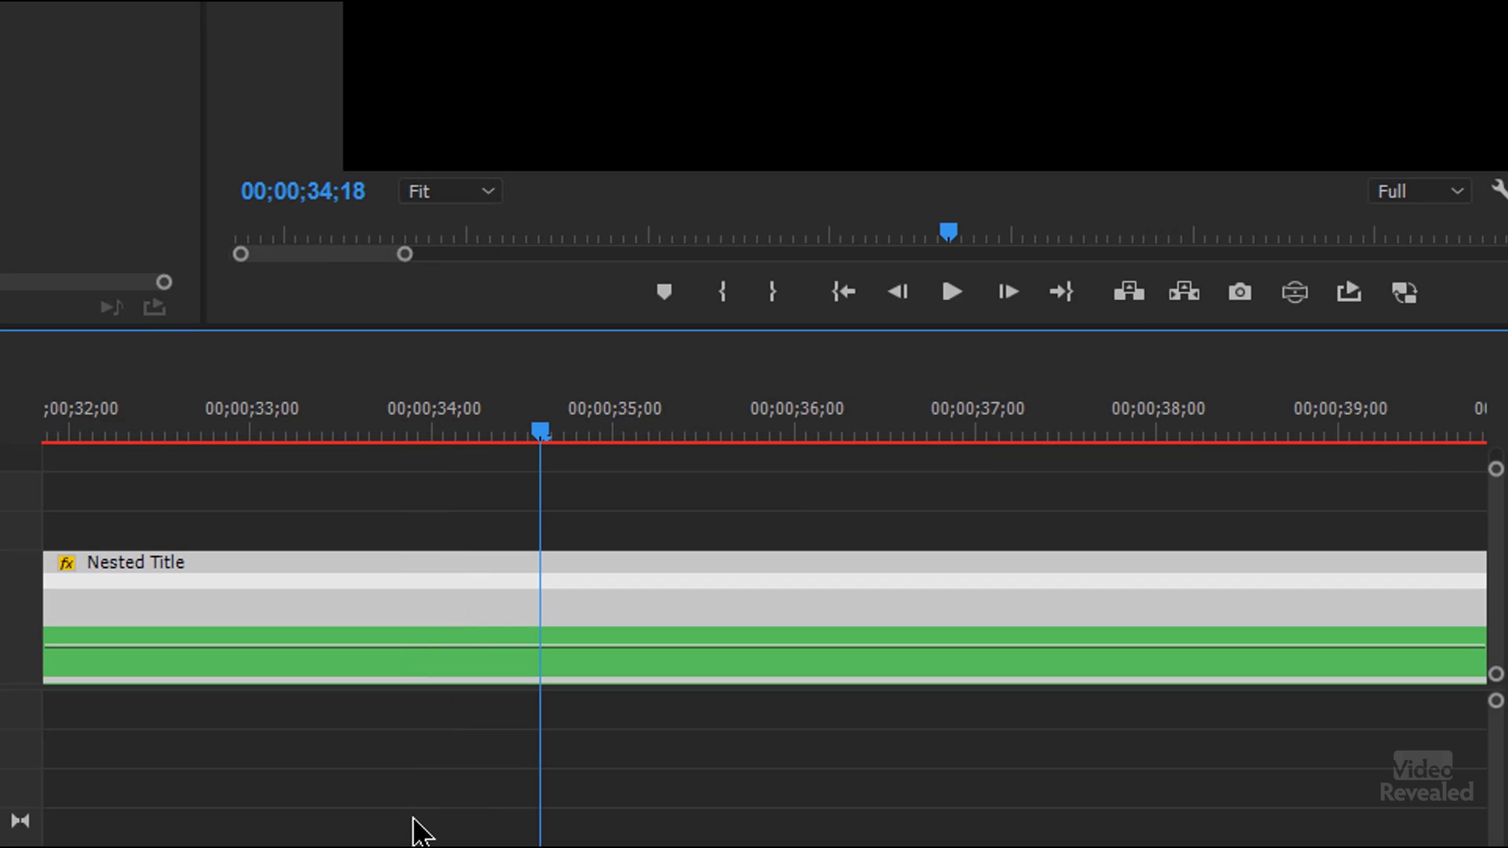
pyautogui.press('\\')
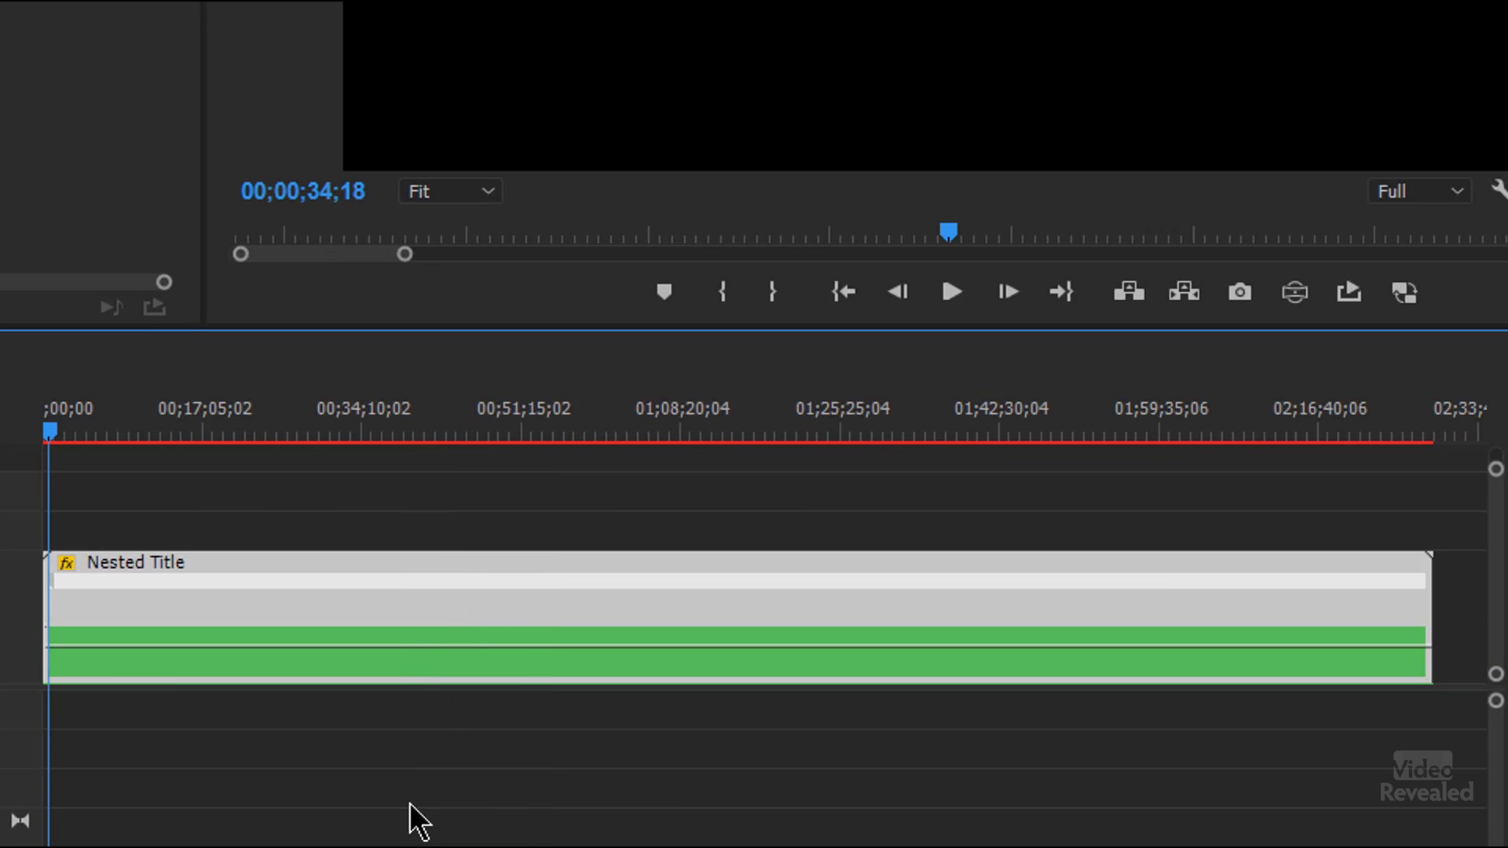
pyautogui.hotkey('ctrl', 'z')
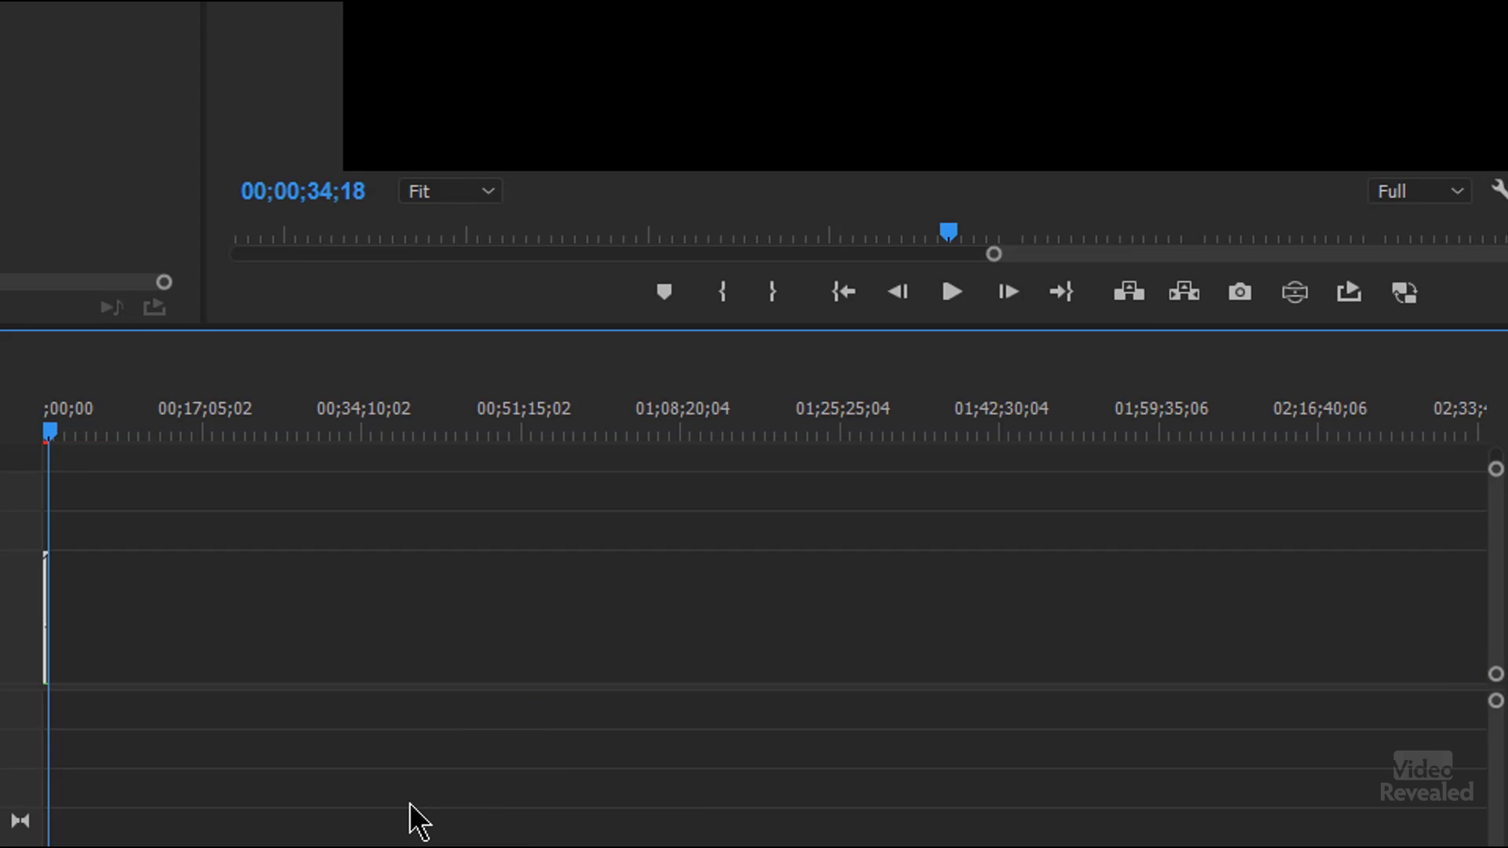
pyautogui.press('\\')
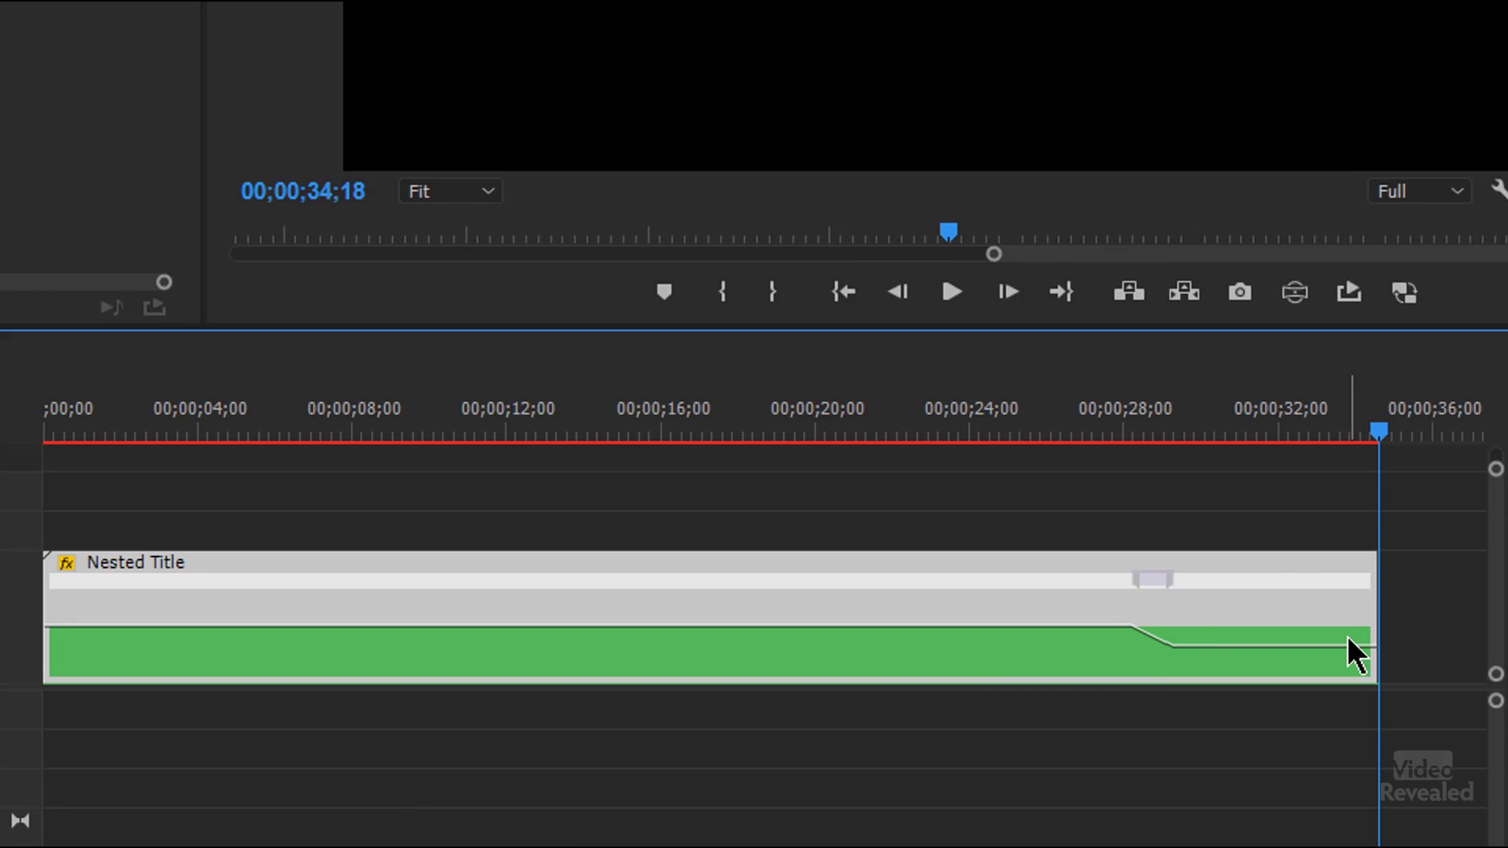
# Apply the default Cross Dissolve to both ends of the Nested Title clip and scrub back to 00;00;27;07
pyautogui.hotkey('shift', 'd')
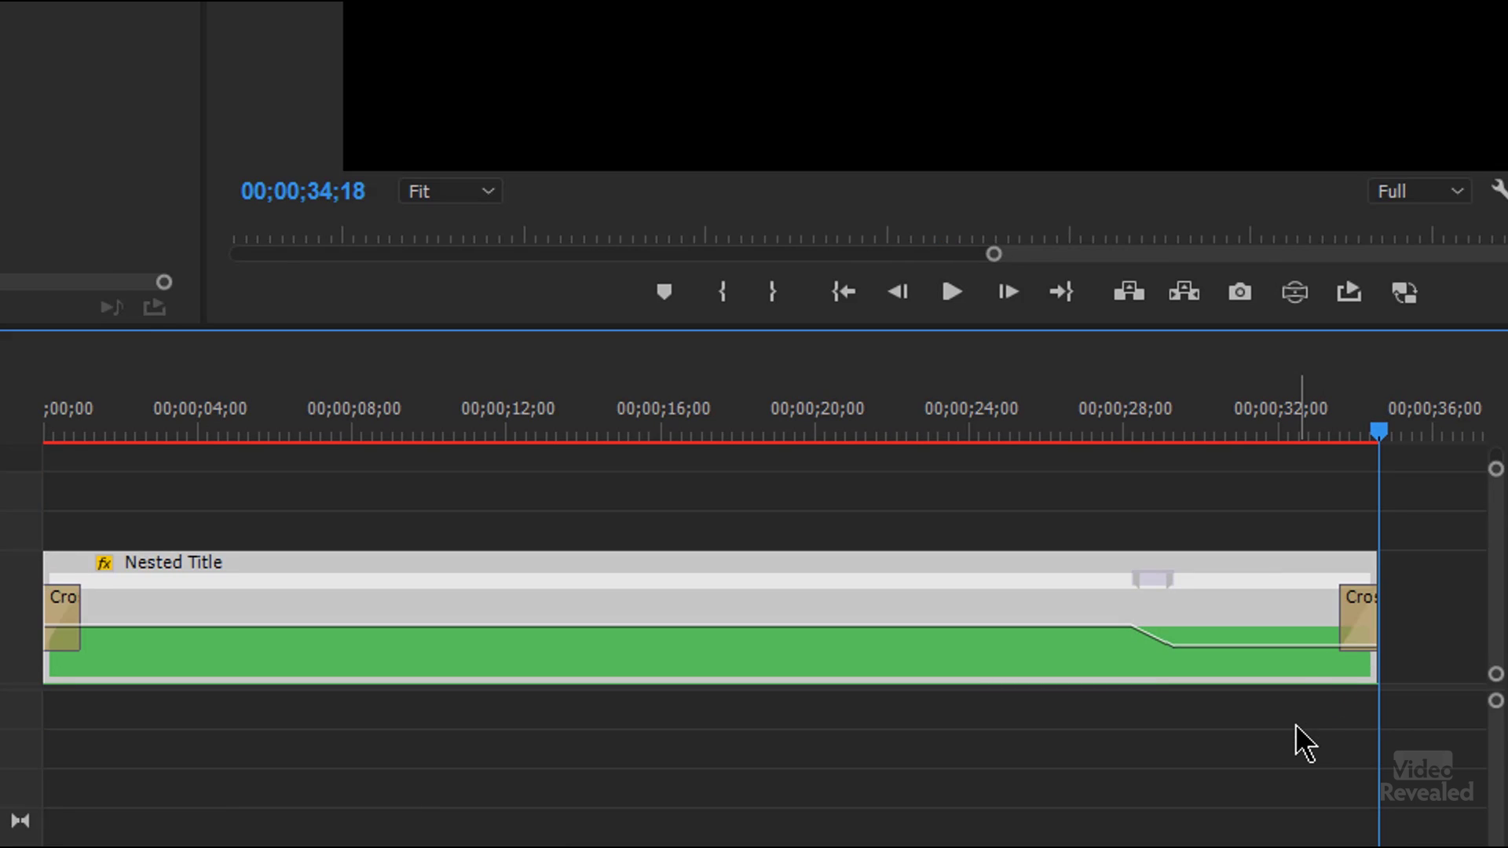
pyautogui.click(1166, 431)
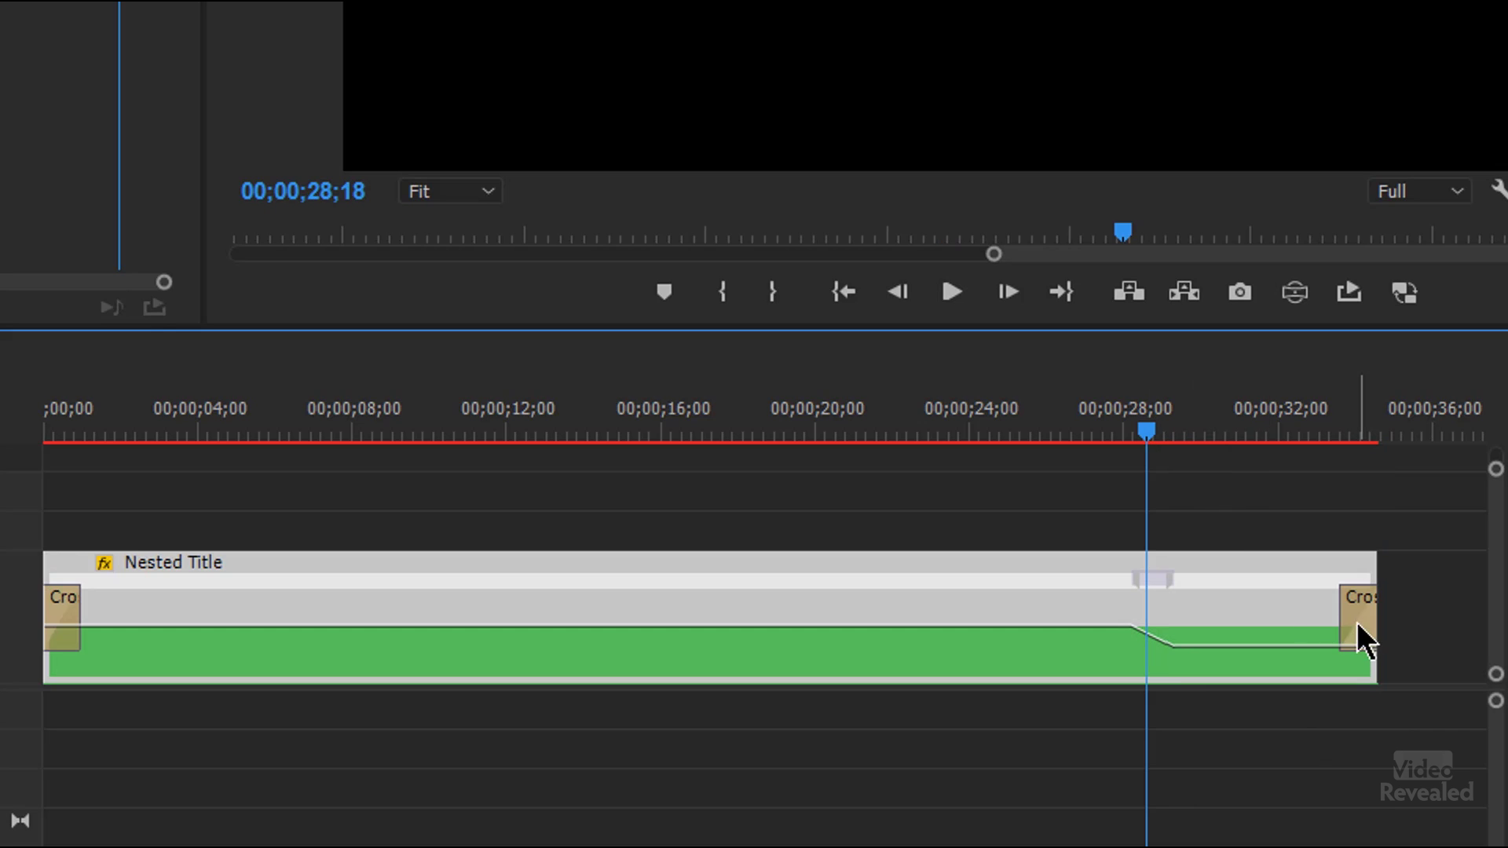
pyautogui.moveTo(1174, 436); pyautogui.dragTo(1096, 436)
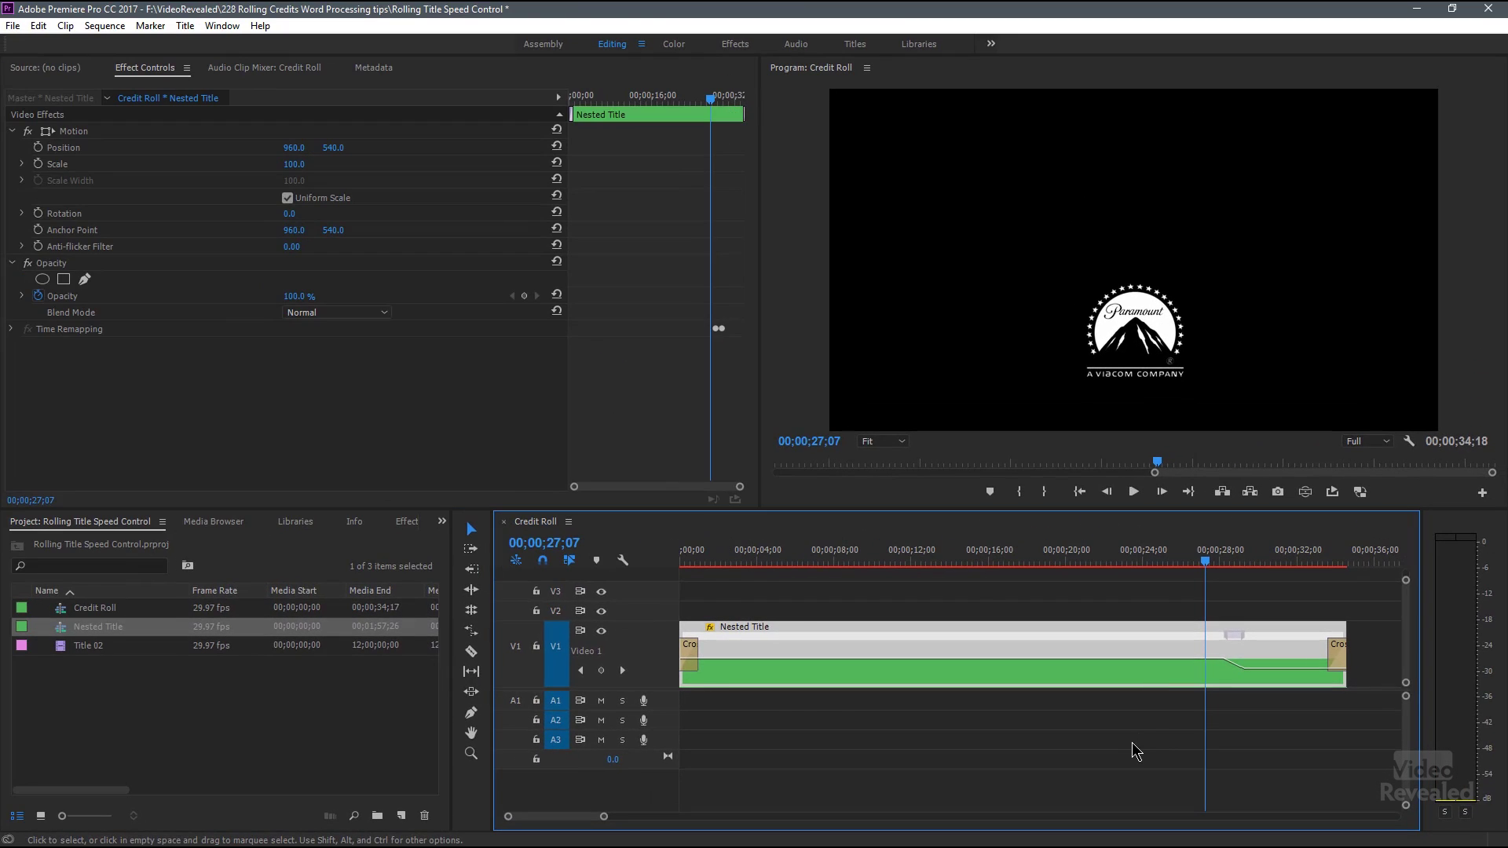
# Play the credit roll full screen to check the scroll, the slowdown on the logo and the fades
pyautogui.hotkey('ctrl', '`')
pyautogui.press('space')
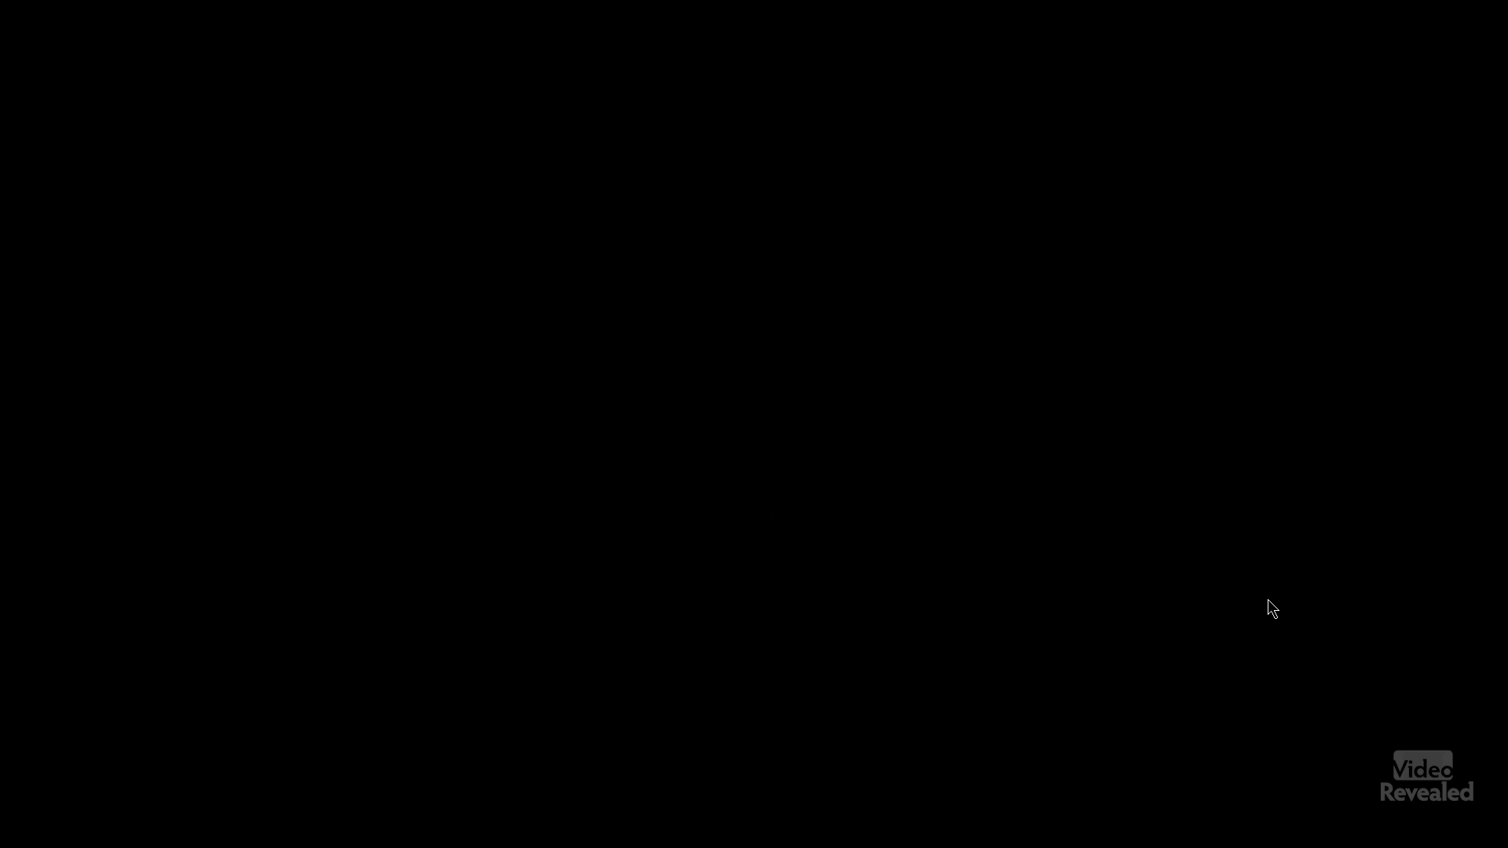
pyautogui.press('Escape')
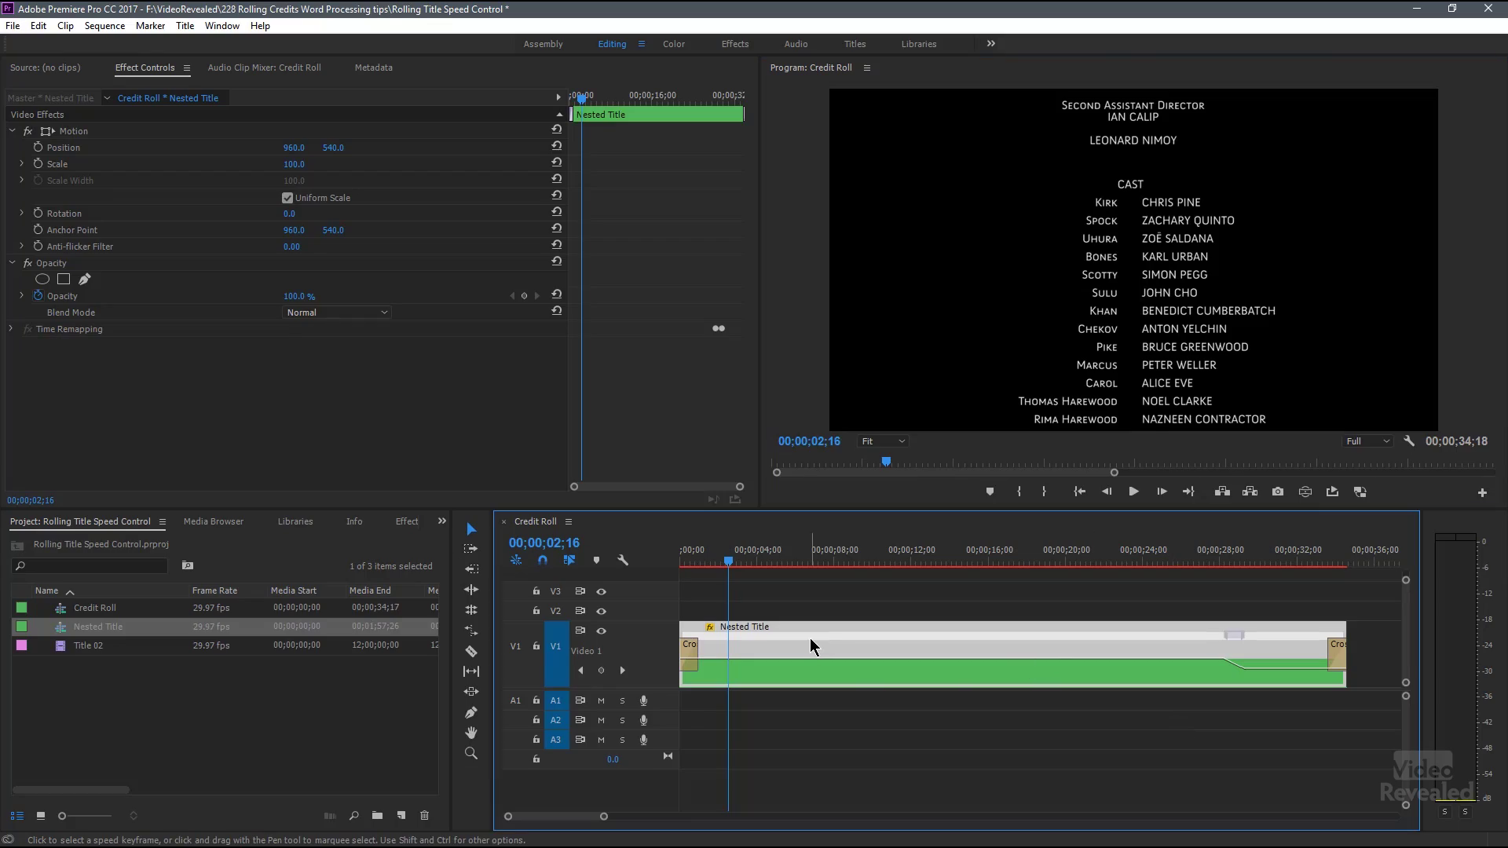
# Open the Nested Title sequence, expand its video track and open the Title 02 clip for editing
pyautogui.doubleClick(811, 645)
pyautogui.press('\\')
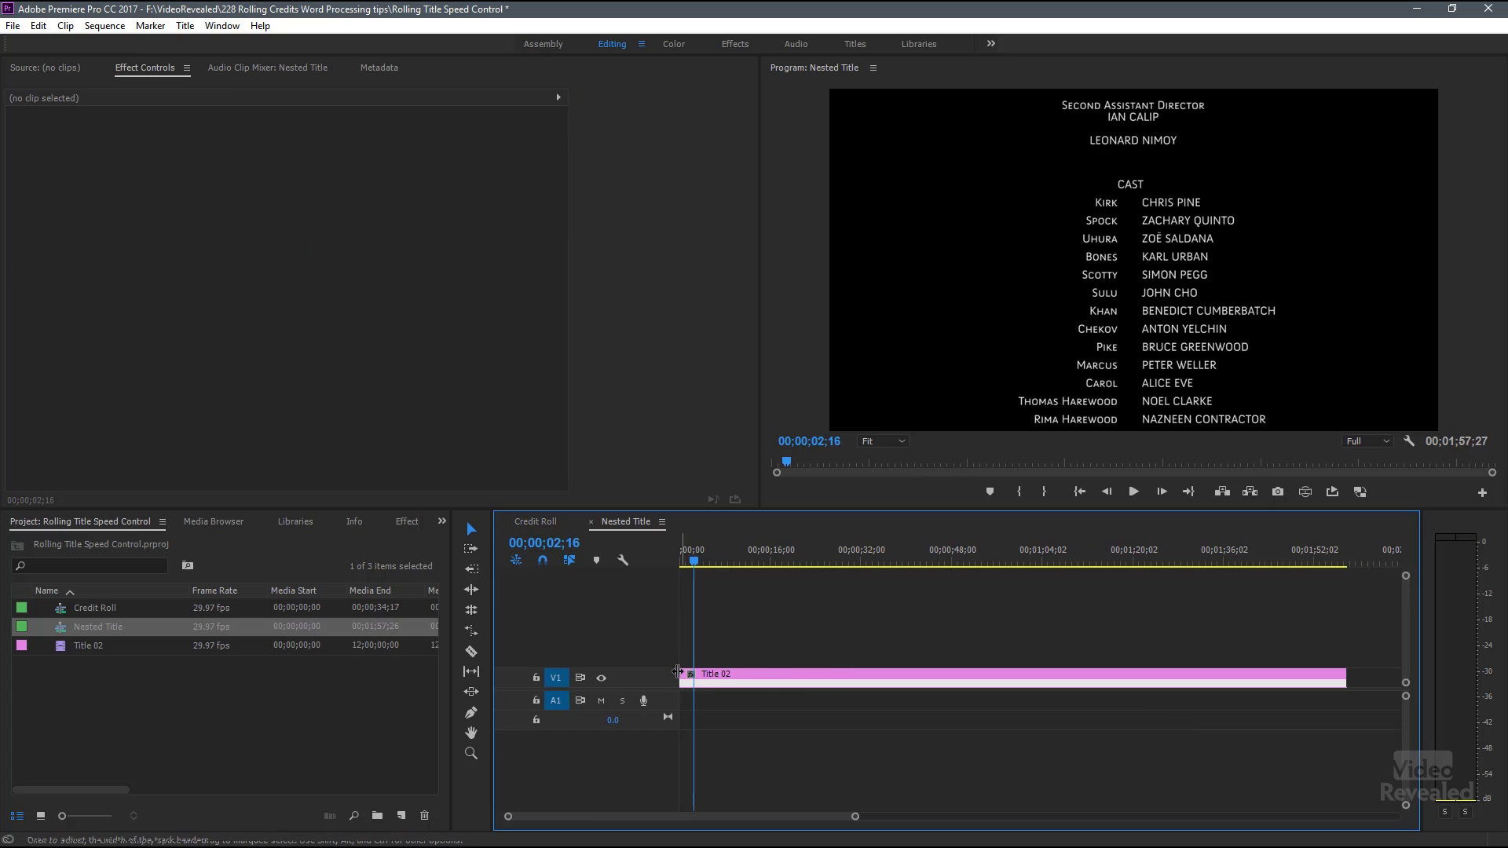
pyautogui.doubleClick(665, 675)
pyautogui.doubleClick(734, 635)
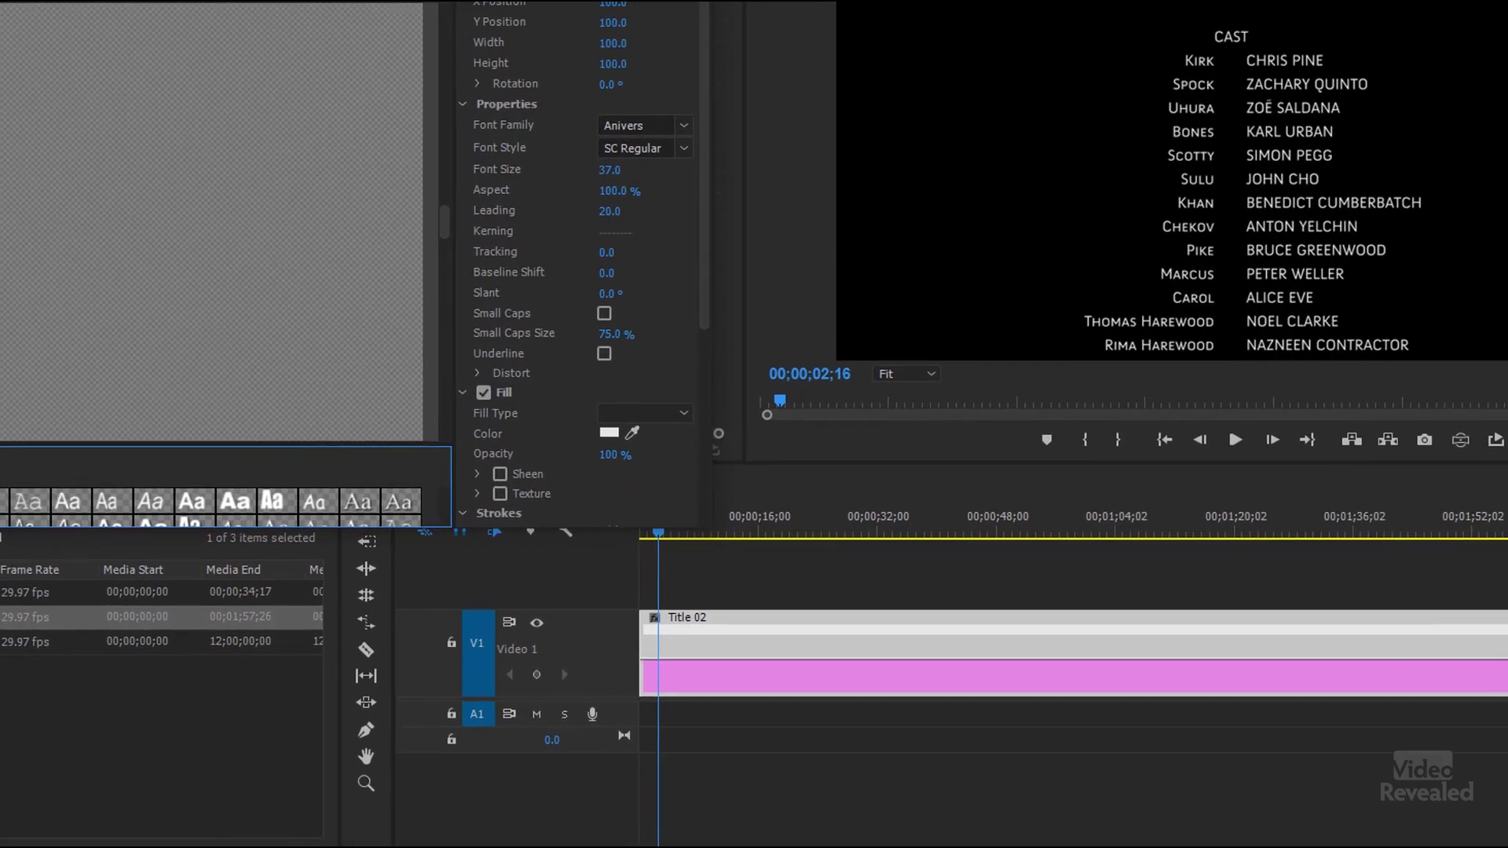
# Close the title editor, display the time-remapping speed band on the Title 02 clip and add a speed keyframe at about 00;00;32
pyautogui.click(727, 76)
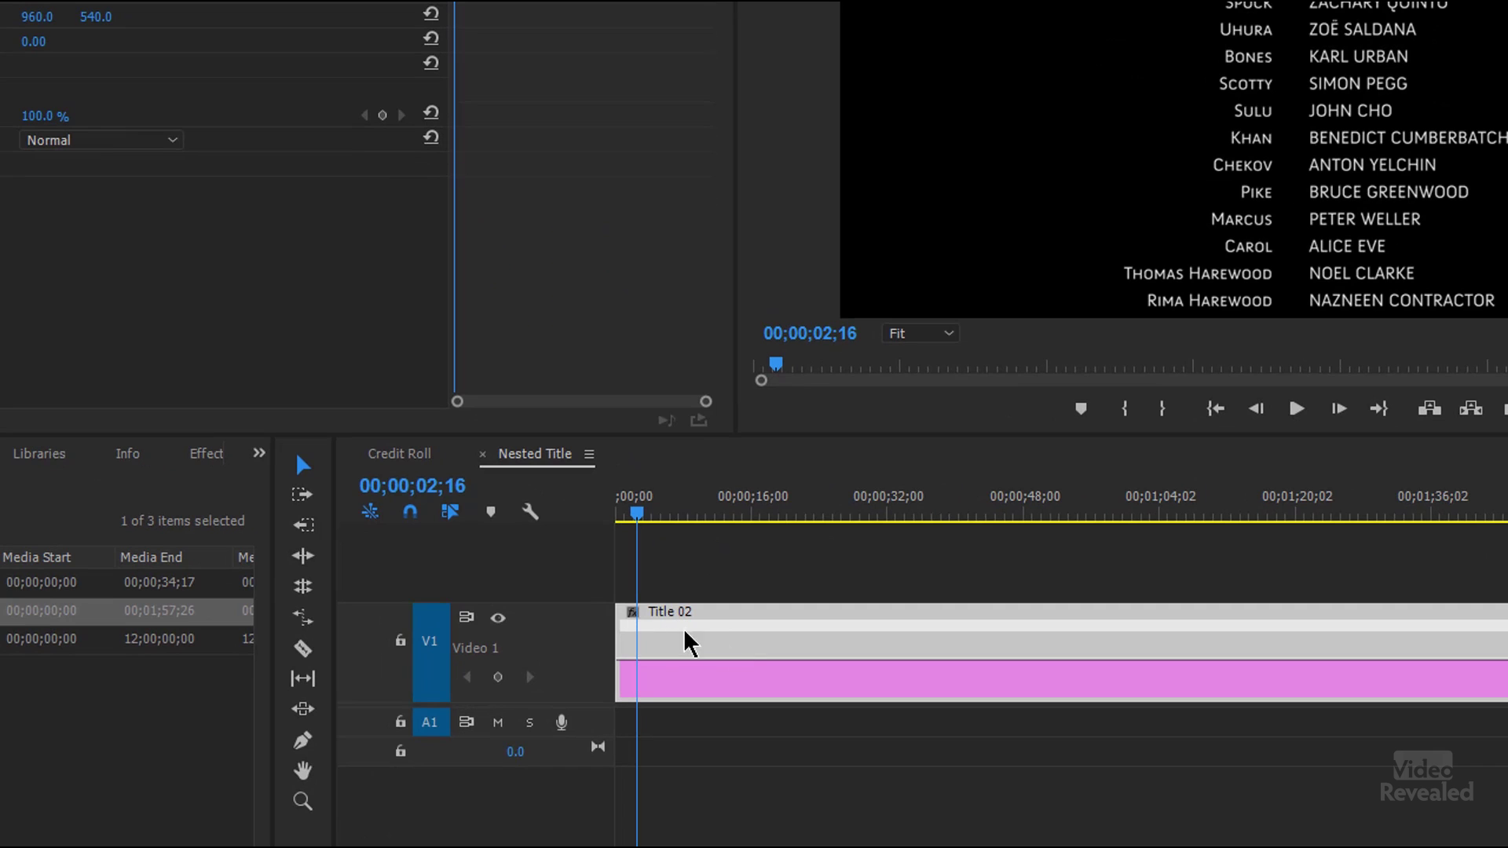
pyautogui.rightClick(629, 615)
pyautogui.moveTo(713, 690)
pyautogui.click(895, 685)
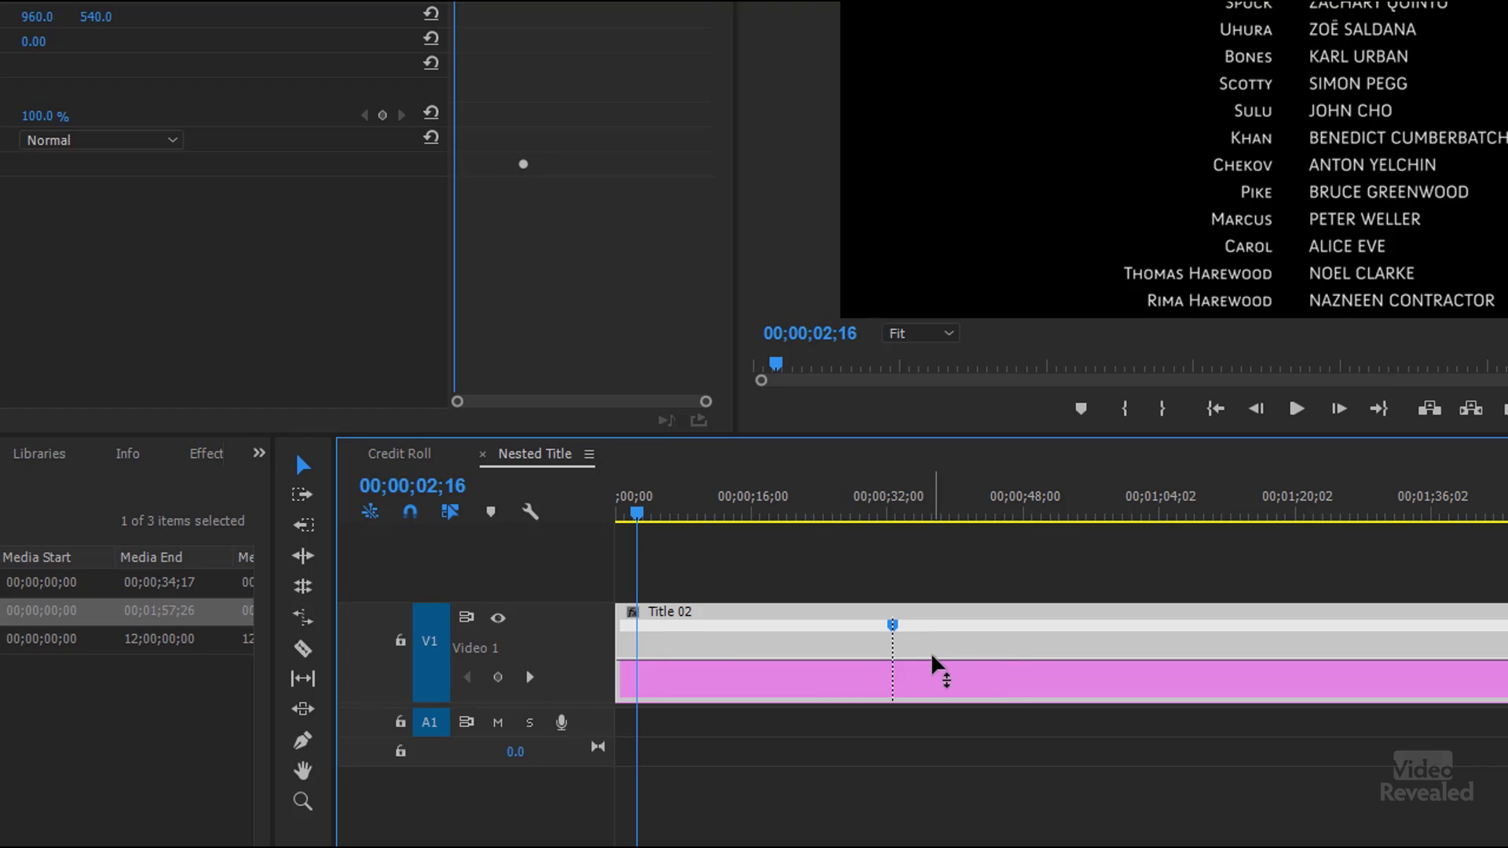
# Lower the Title 02 clip's speed after the keyframe in repeated reductions, and scrub the playhead to 00;00;32;26 at the keyframe
pyautogui.moveTo(935, 660); pyautogui.dragTo(941, 729)
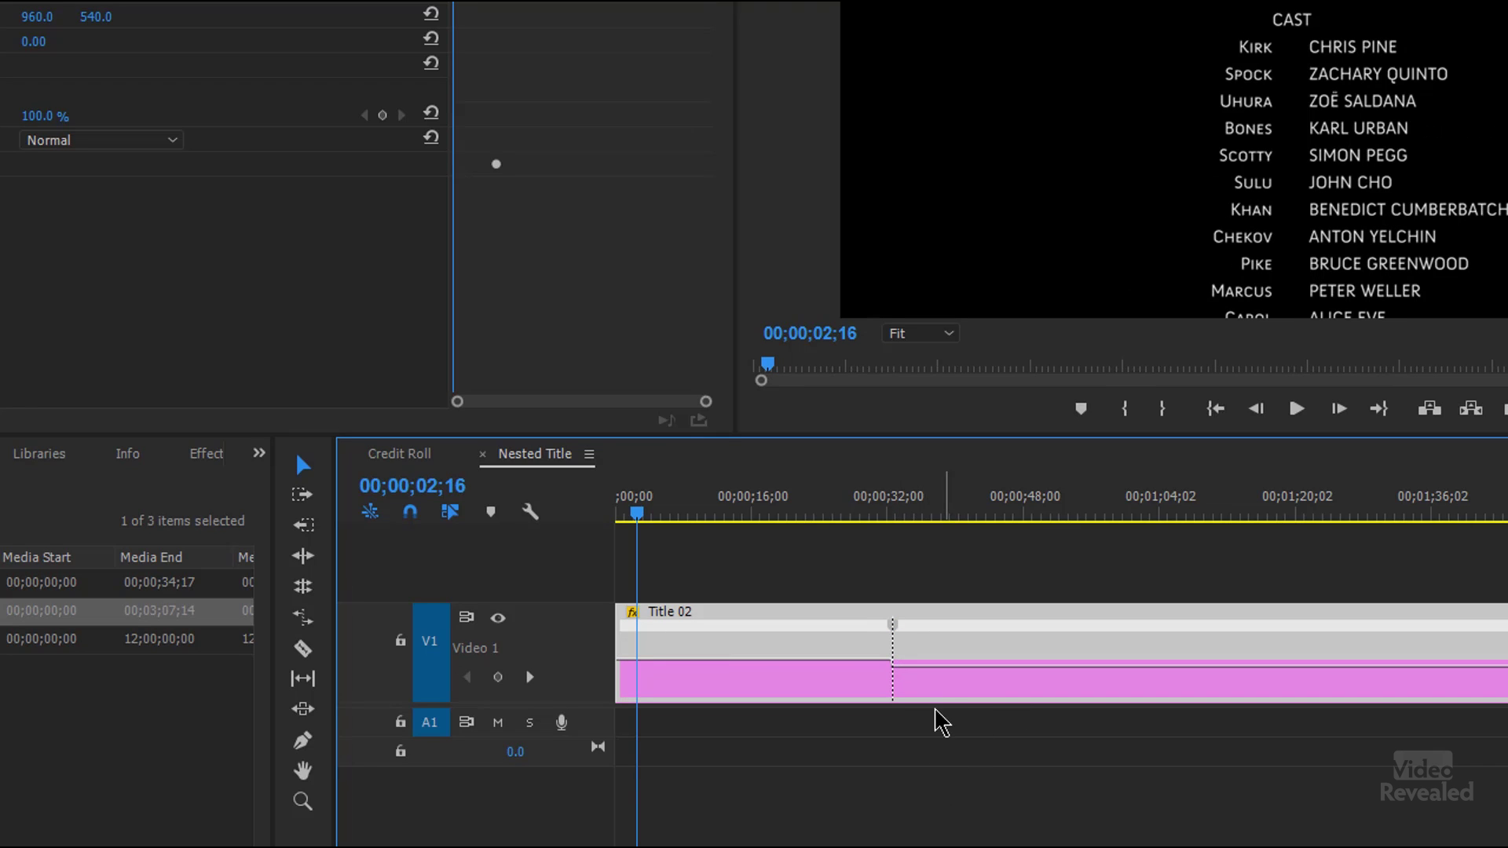
pyautogui.moveTo(940, 671); pyautogui.dragTo(955, 754)
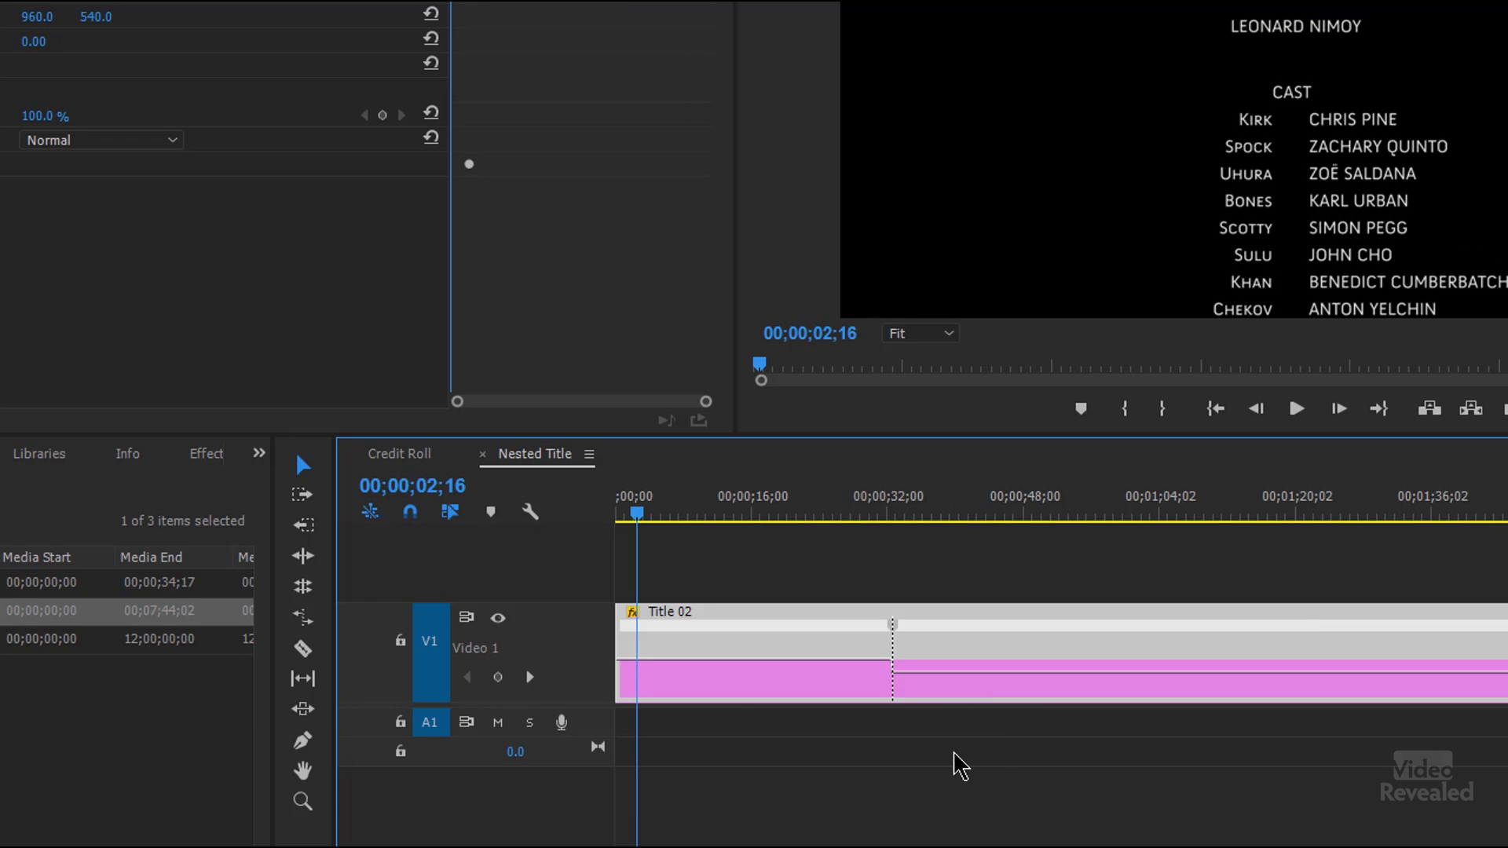
pyautogui.moveTo(932, 699); pyautogui.dragTo(948, 690)
pyautogui.moveTo(916, 512); pyautogui.dragTo(907, 585)
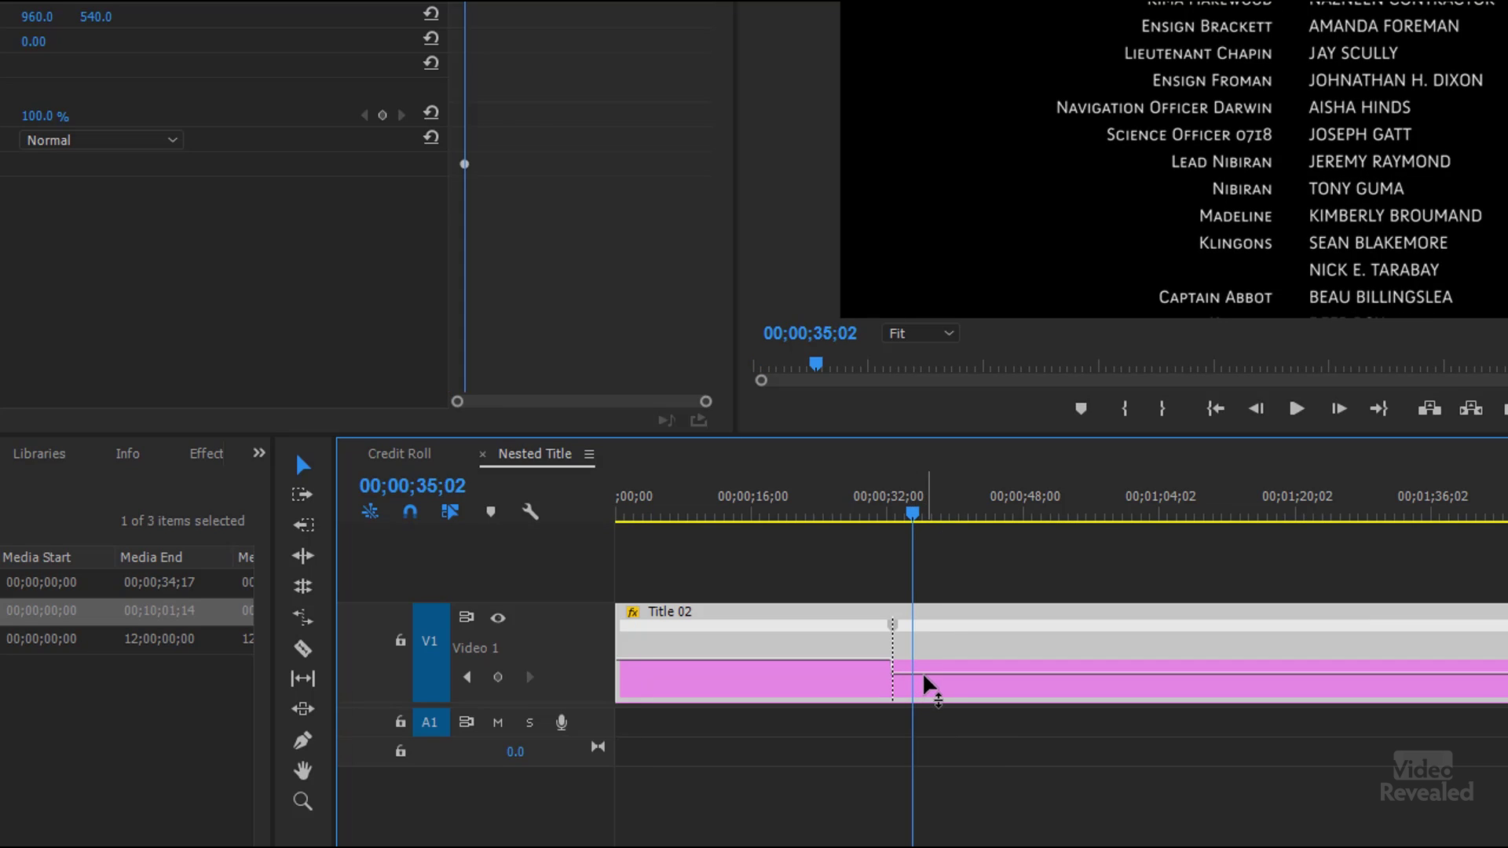
pyautogui.moveTo(912, 696); pyautogui.dragTo(909, 697)
pyautogui.moveTo(926, 515); pyautogui.dragTo(895, 513)
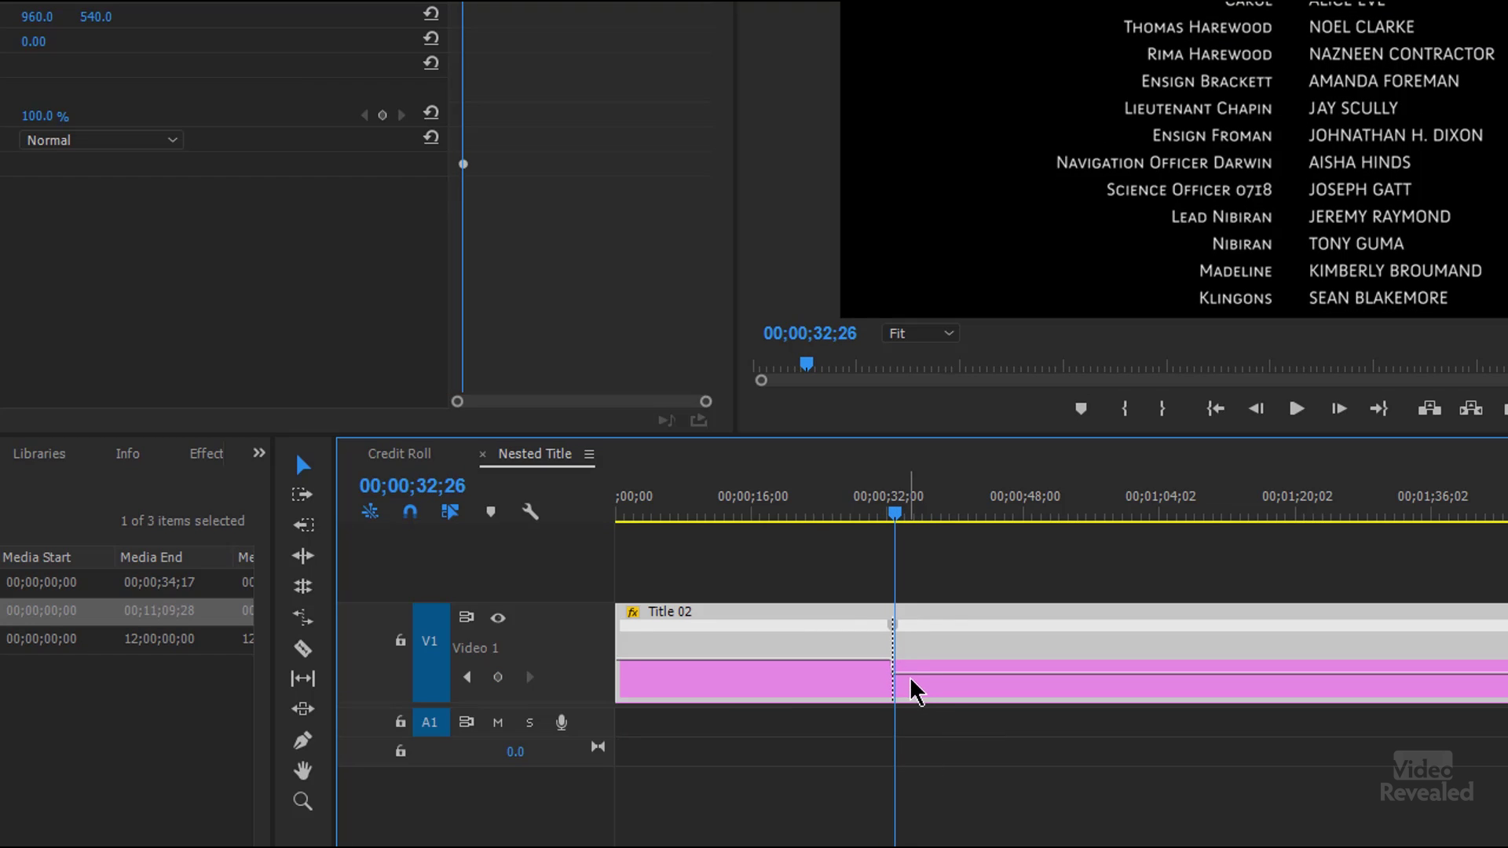
pyautogui.moveTo(945, 695); pyautogui.dragTo(919, 835)
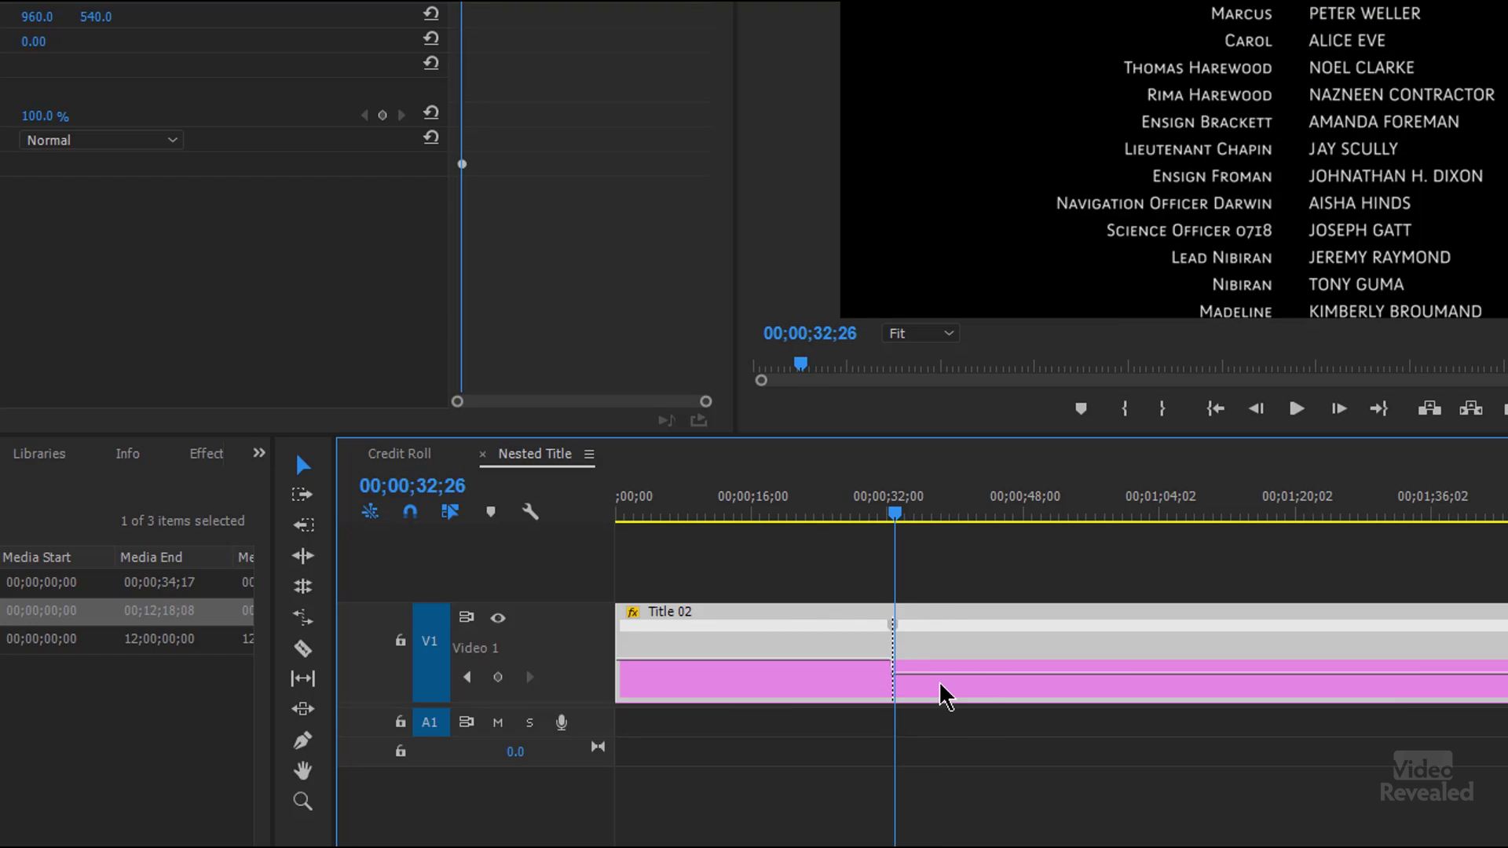